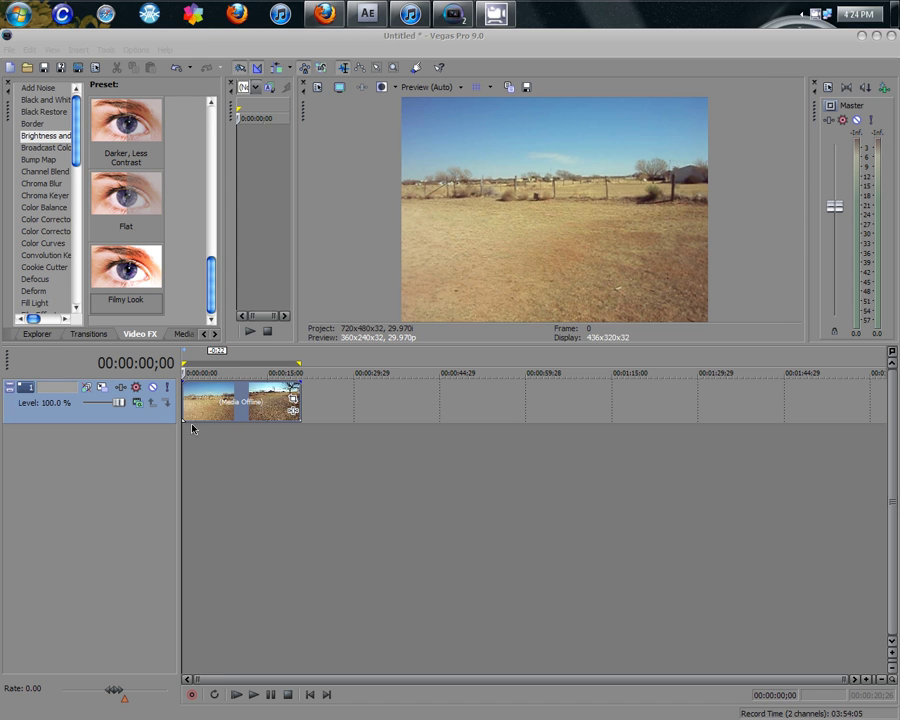
Review the video clip on the timeline by checking frames along its length and playing part of it.
left_click(192, 428)
left_click(215, 393)
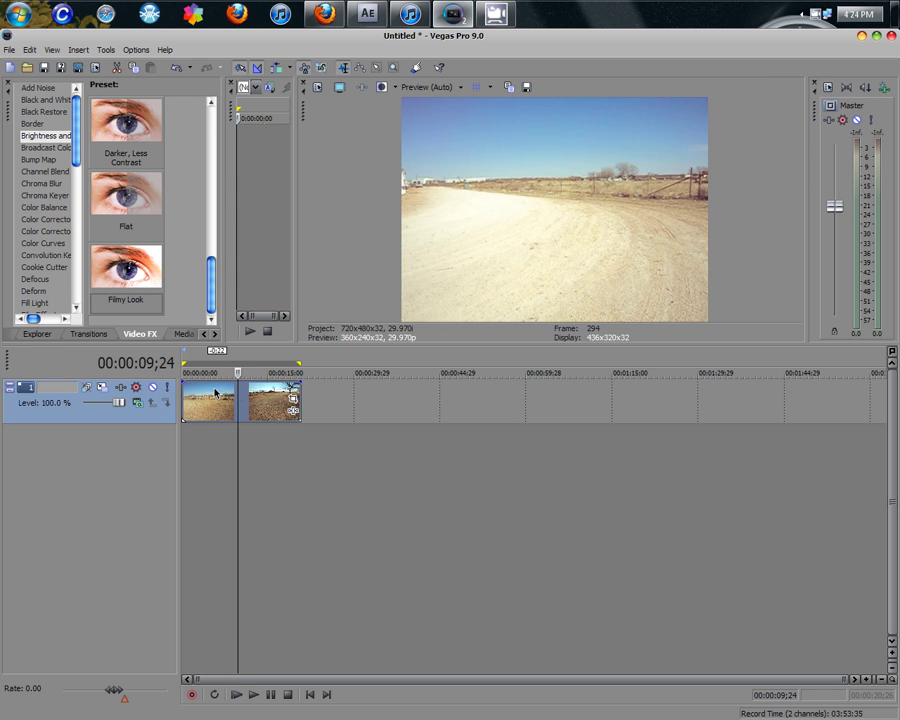
left_click(189, 400)
left_click(202, 400)
left_click(242, 405)
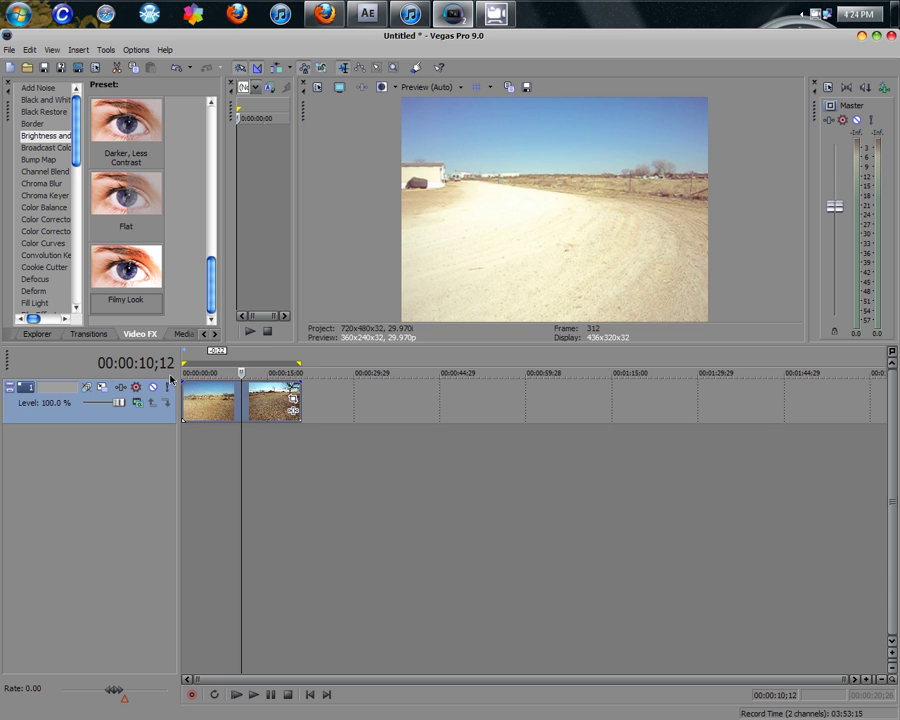
left_click(200, 403)
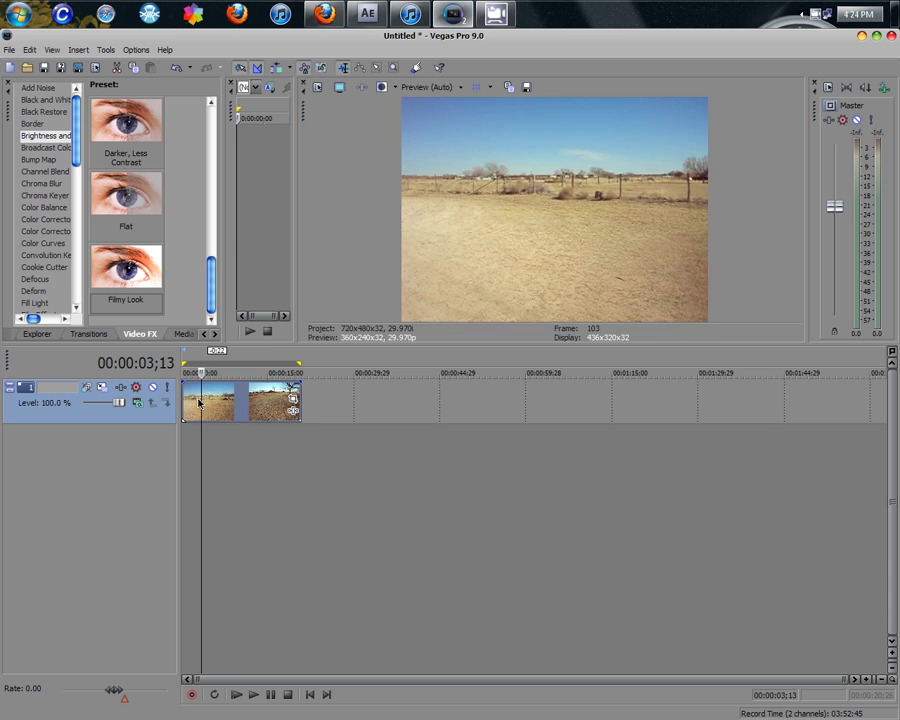
left_click(188, 400)
left_click(232, 400)
left_click(240, 400)
left_click(244, 398)
left_click(184, 400)
left_click(206, 400)
left_click(244, 400)
left_click(276, 400)
left_click(208, 400)
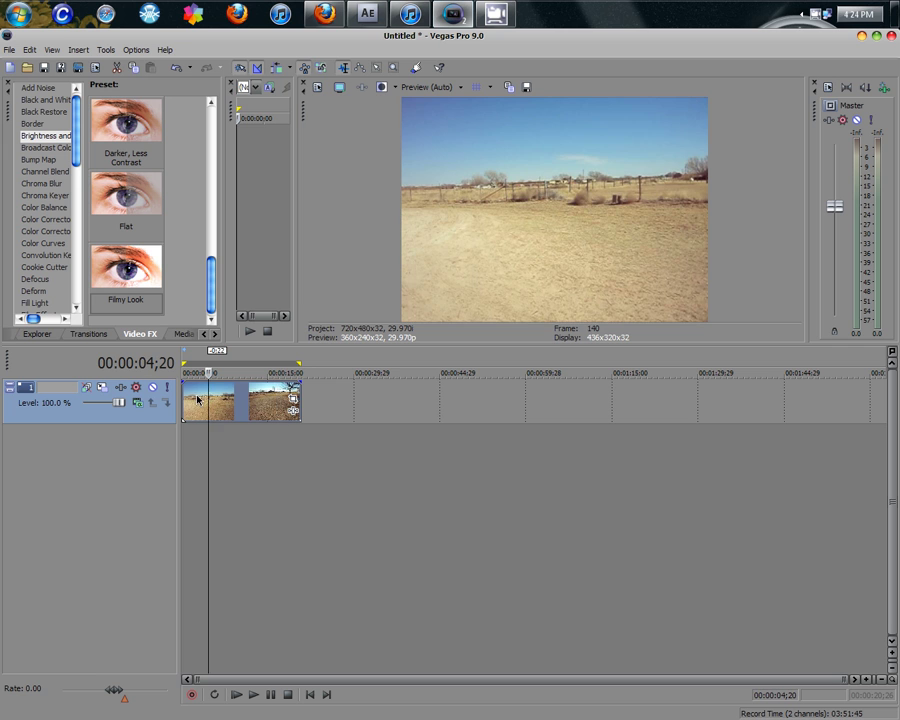
key("space")
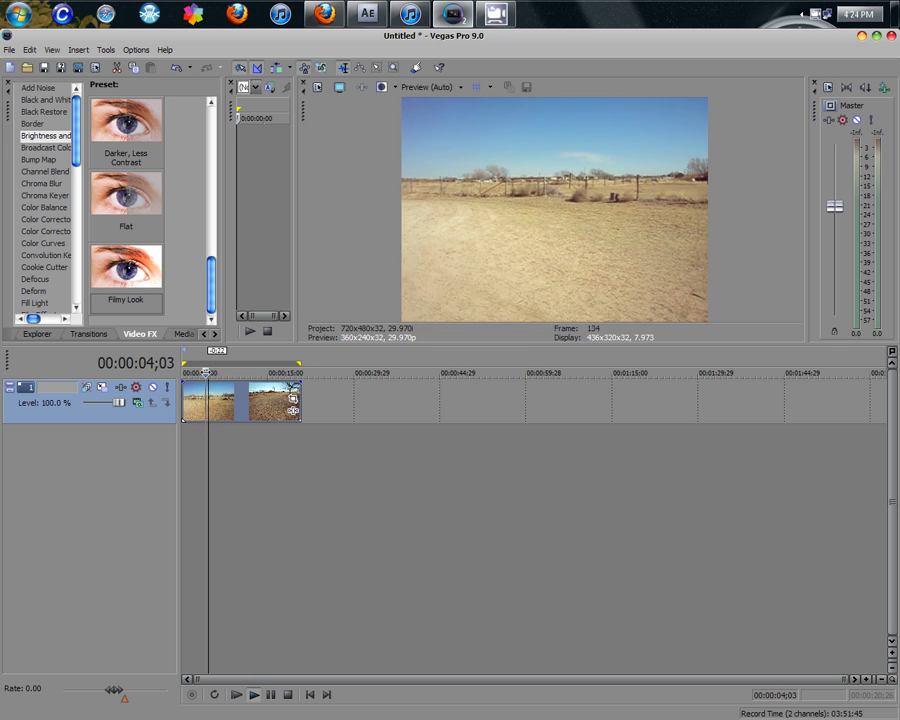
key("space")
Set the project's video template to NTSC DV Widescreen (720x480, 29.970 fps).
left_click(9, 49)
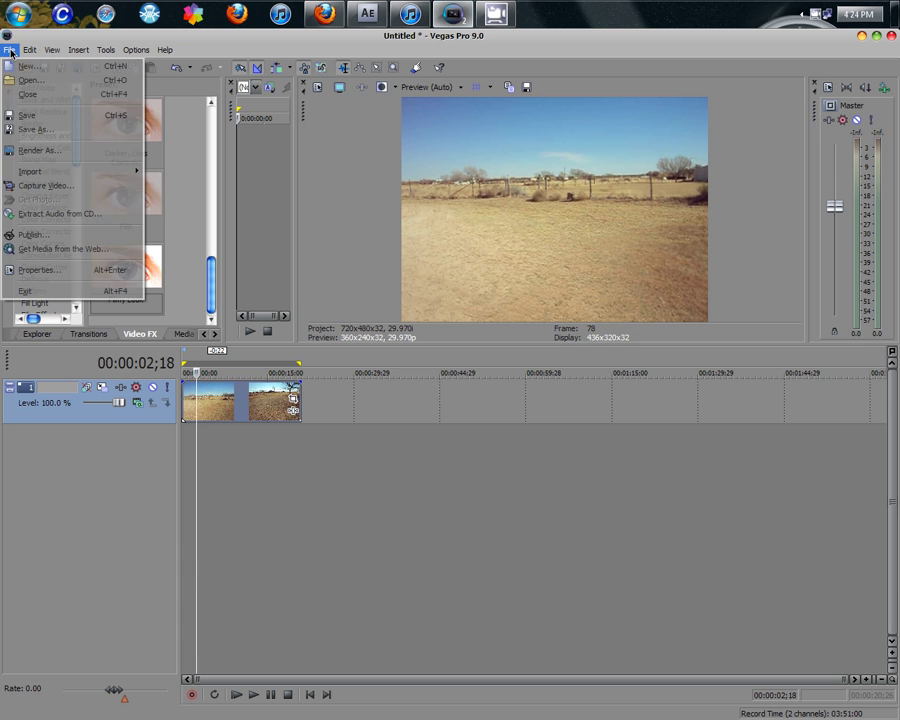
left_click(58, 268)
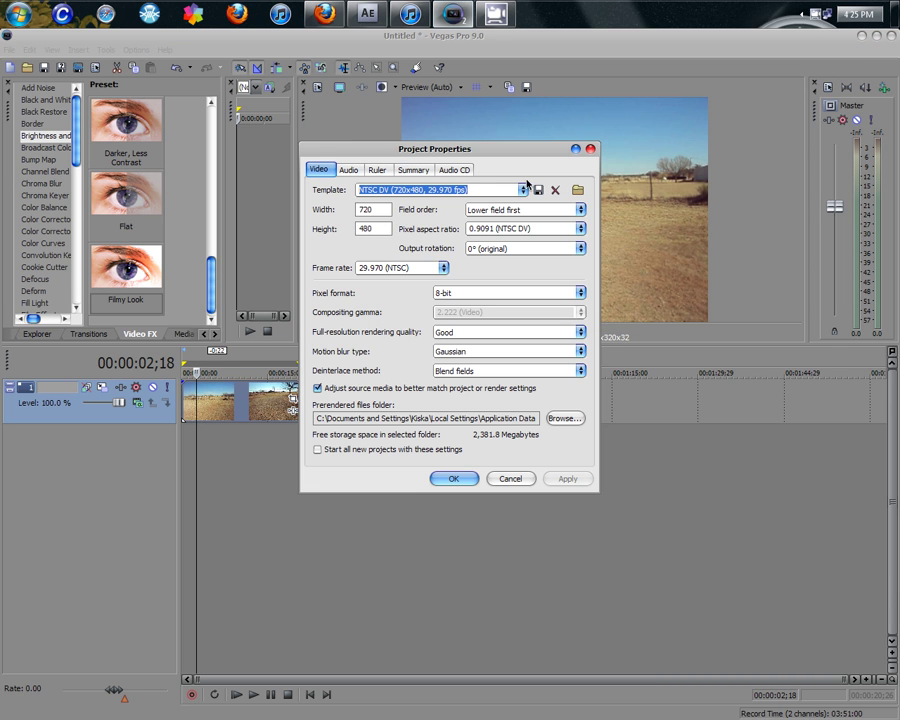
left_click(522, 190)
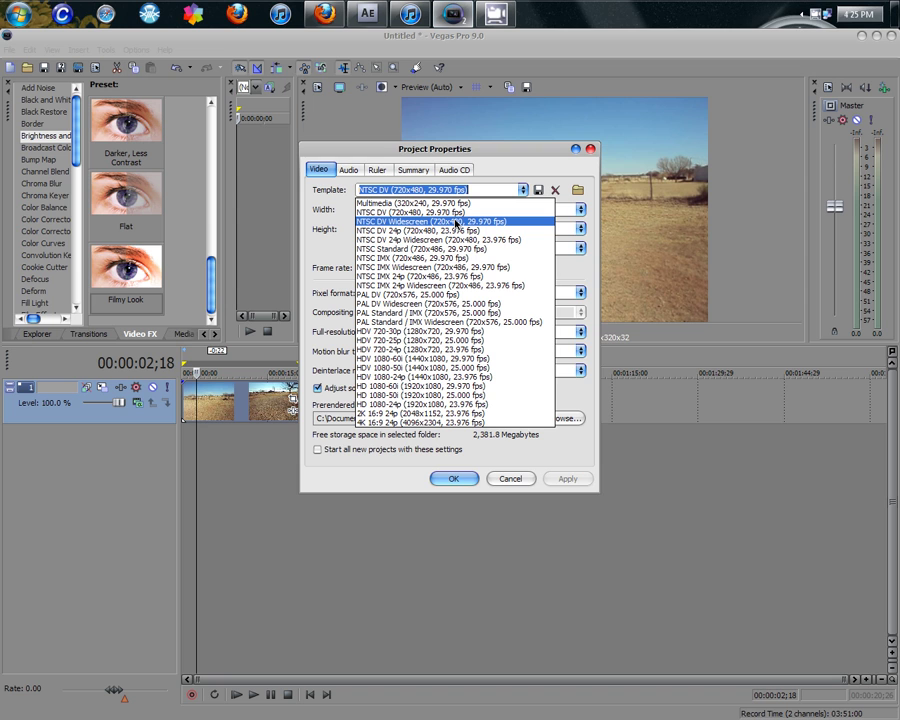
left_click(456, 222)
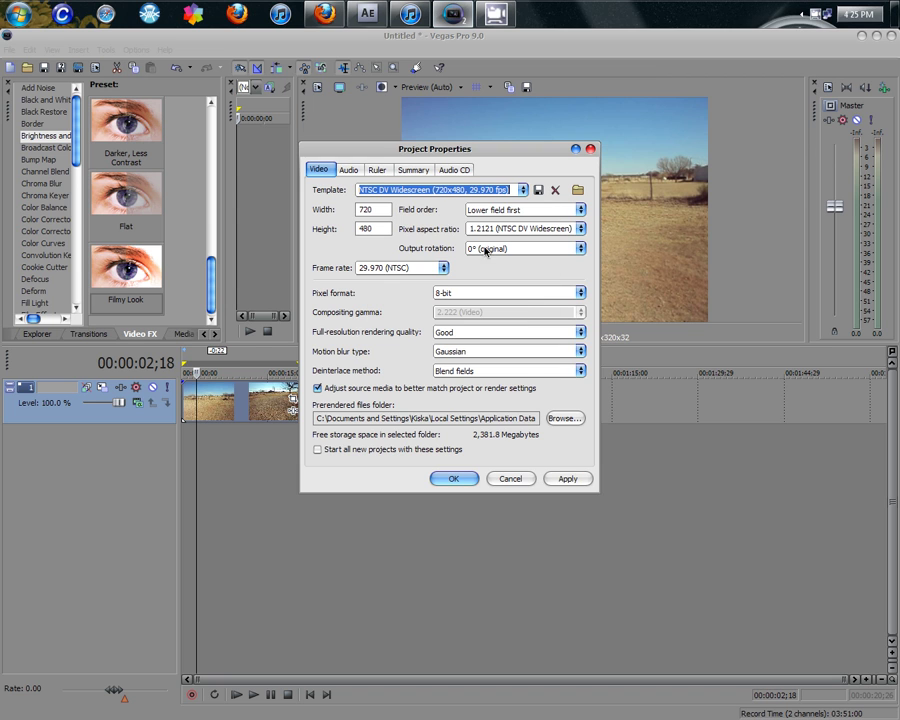
left_click(453, 478)
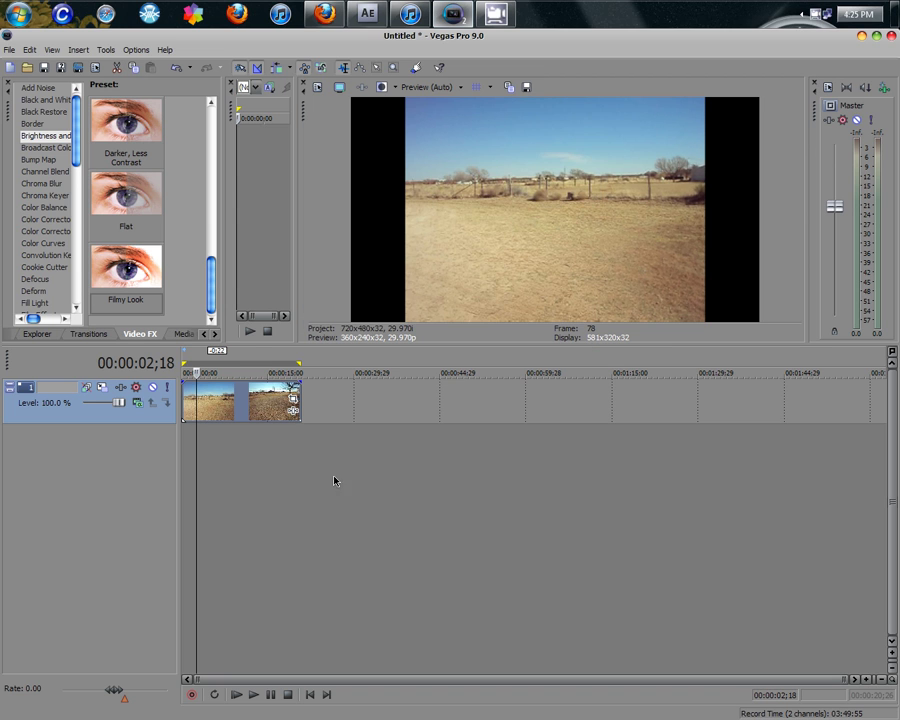
Set the clip's media pixel aspect ratio to 1.2121 (NTSC DV Widescreen) and play the clip to check it.
right_click(222, 405)
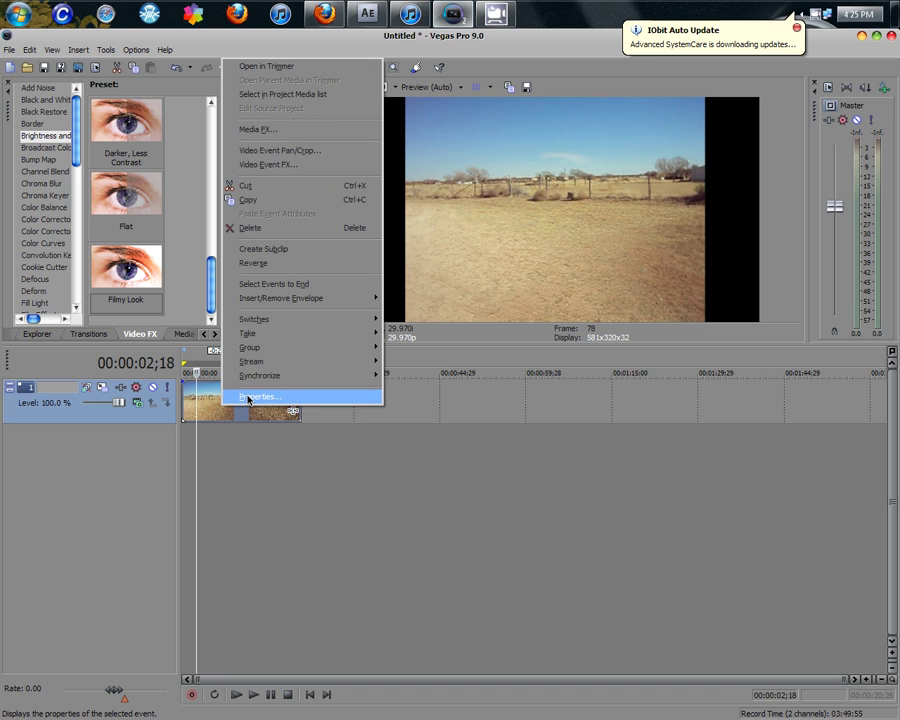
left_click(249, 398)
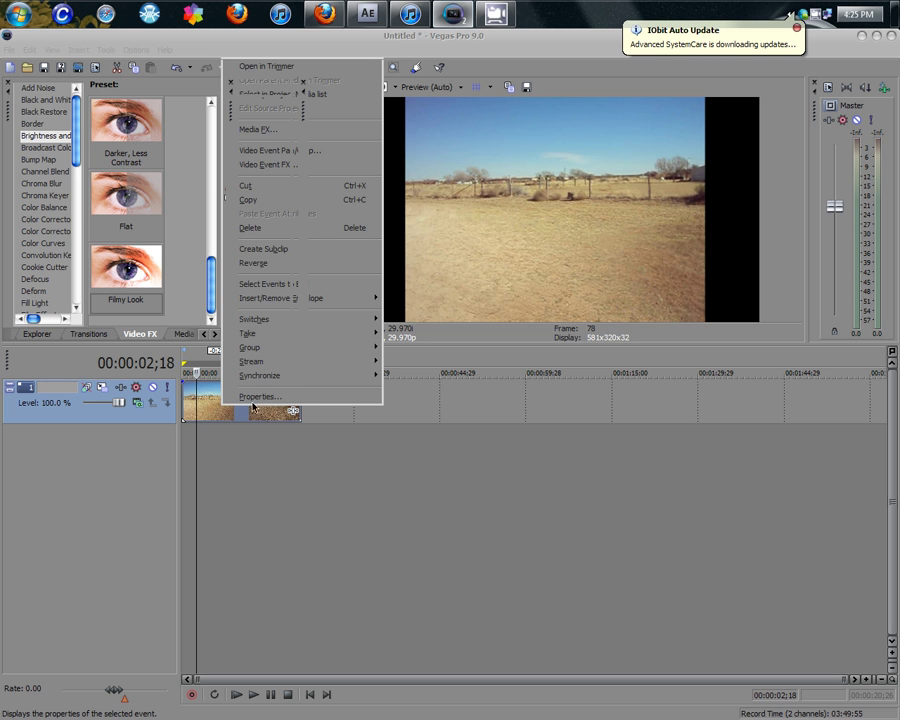
left_click(387, 172)
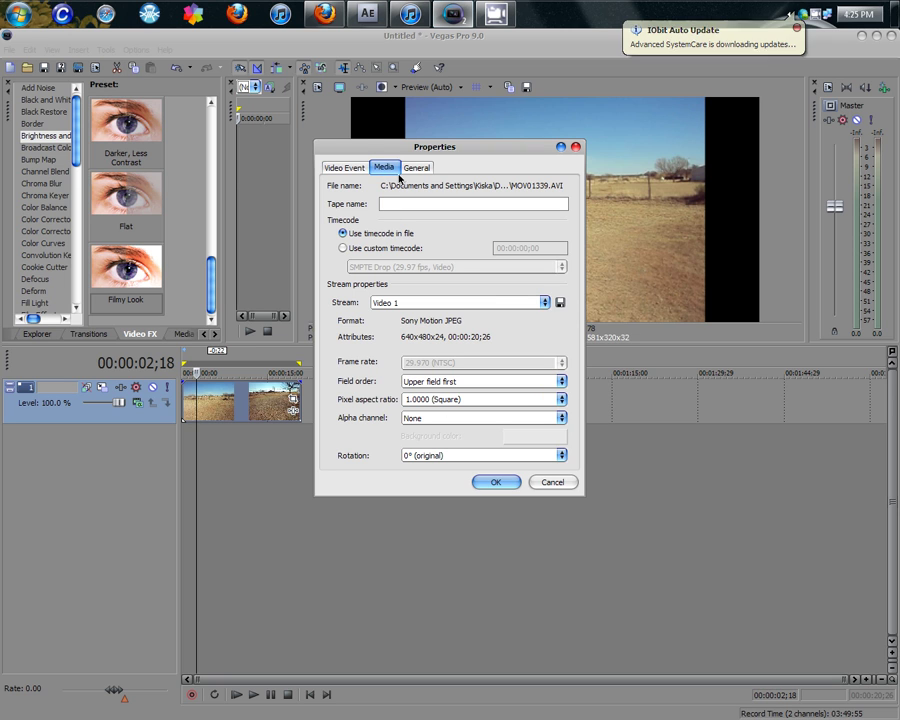
left_click(561, 399)
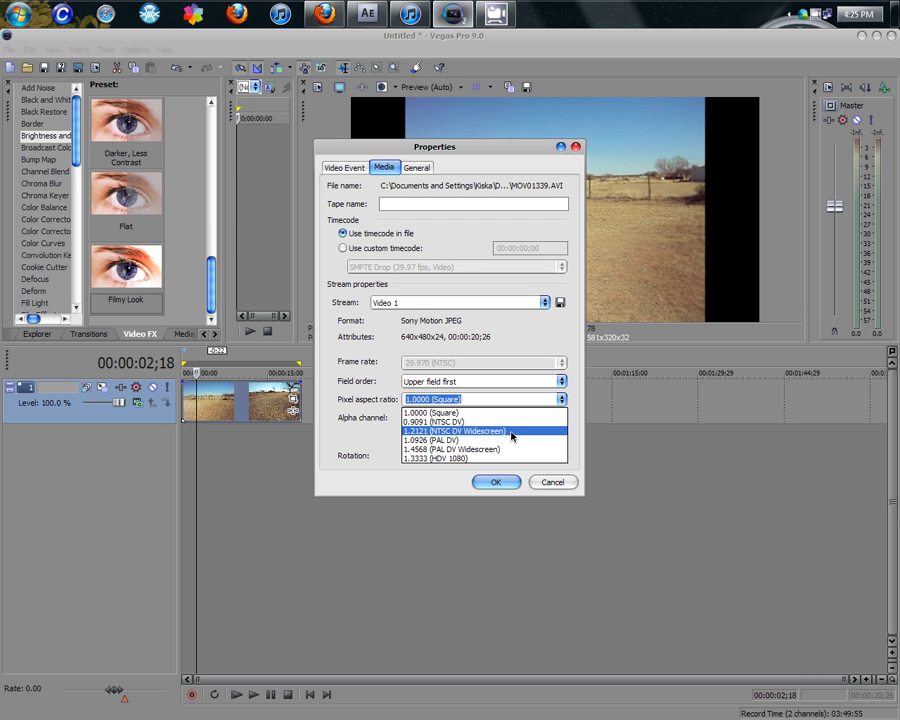
left_click(512, 435)
left_click(497, 482)
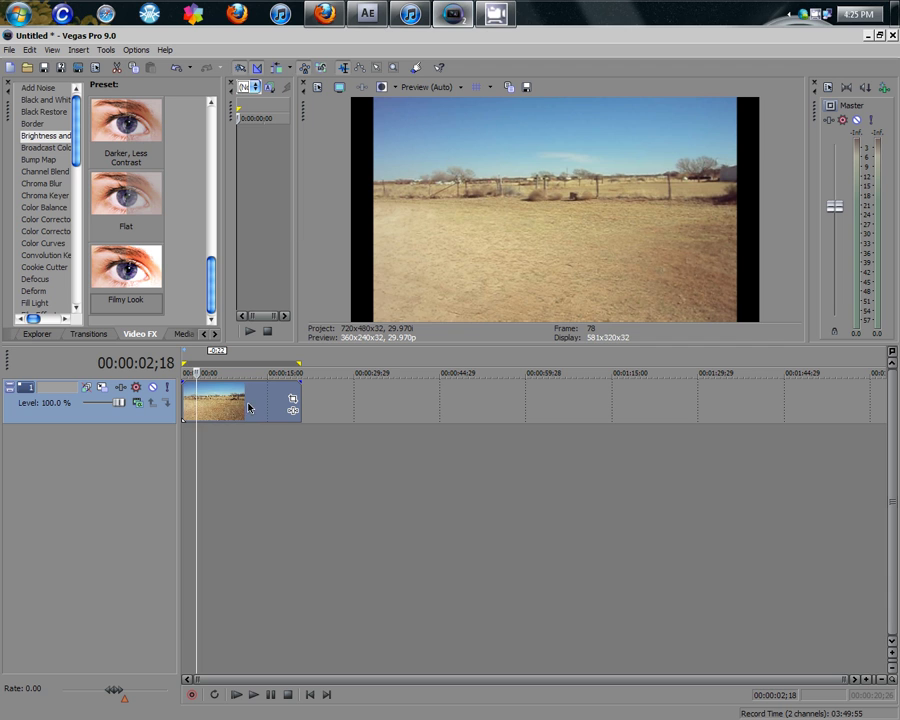
key("space")
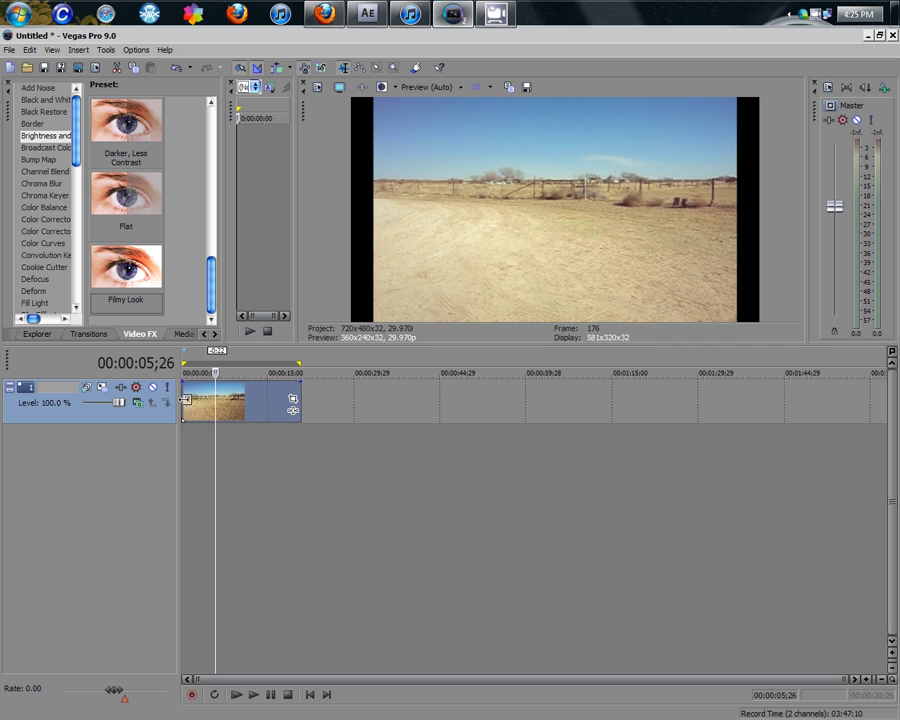
key("space")
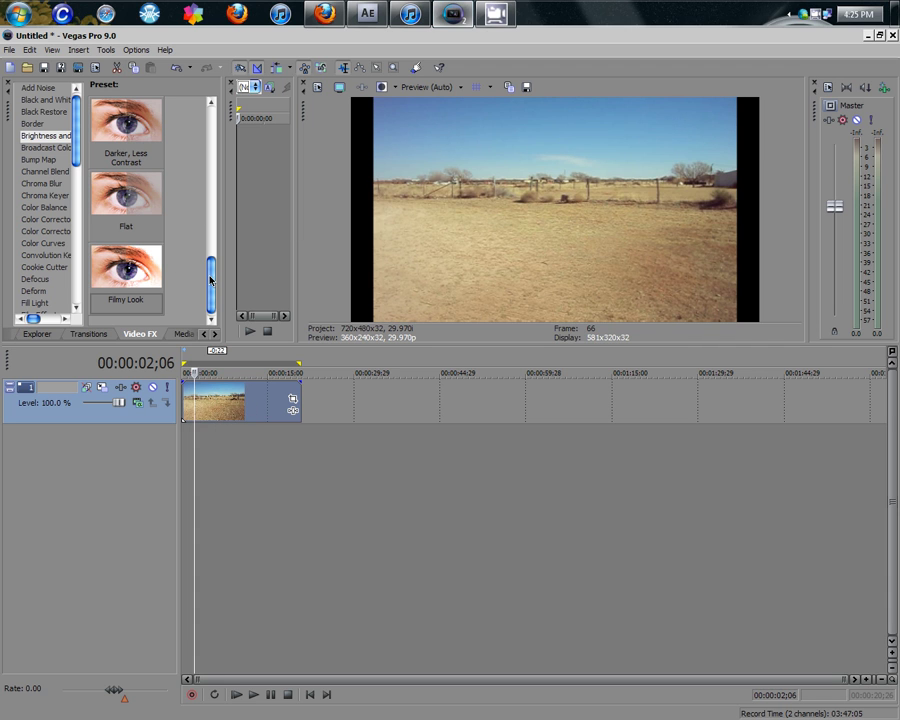
Apply the Color Corrector's Film Look preset to the clip and reset the effect's preset to None.
scroll(40, 100, "up", 1)
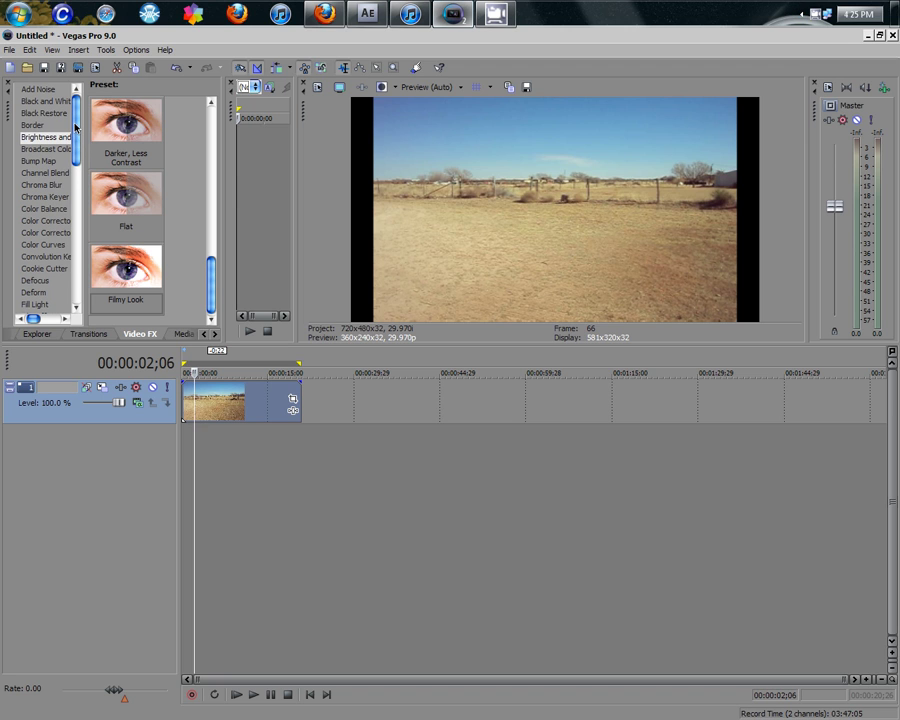
left_click(55, 222)
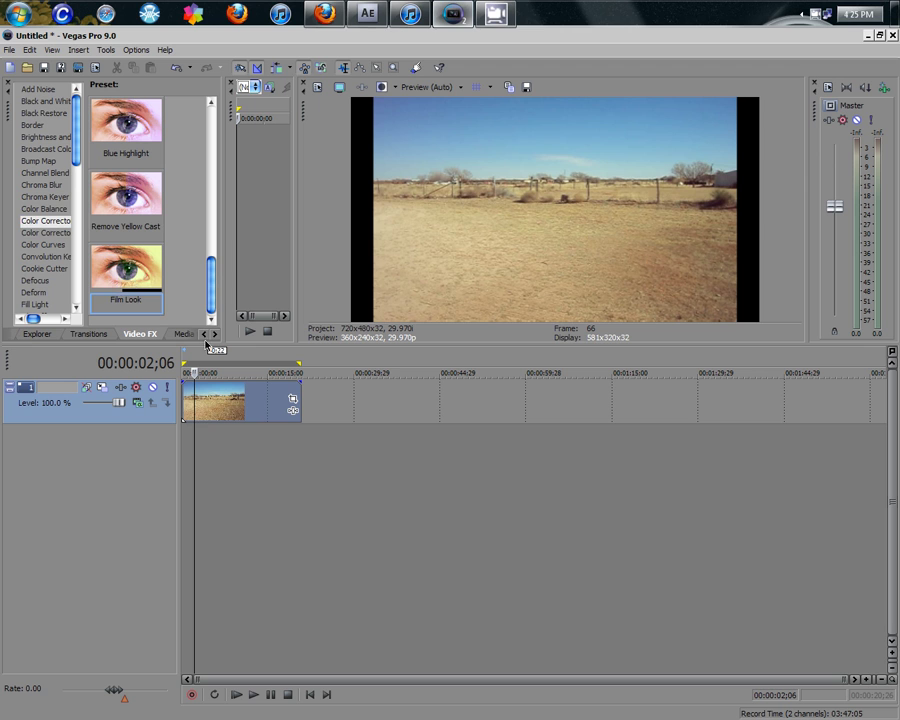
left_click_drag(223, 400, 222, 401)
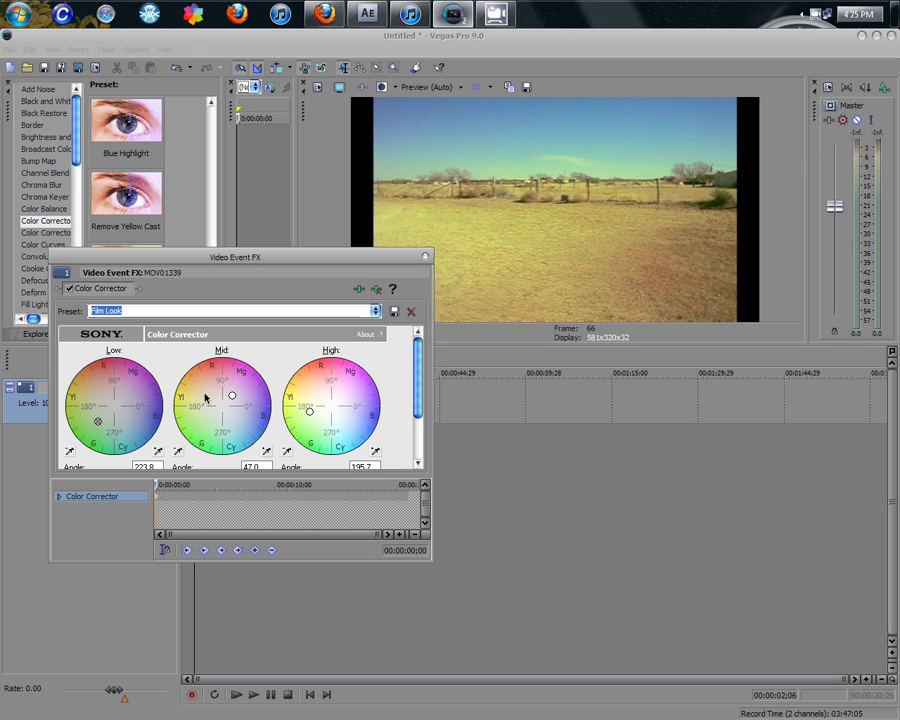
left_click(376, 311)
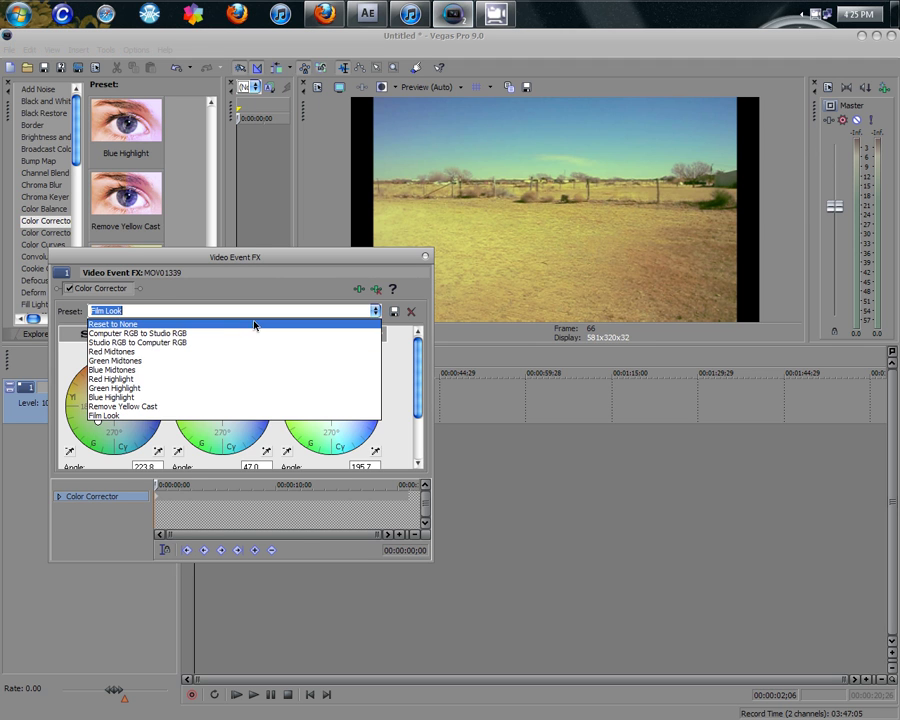
left_click(243, 323)
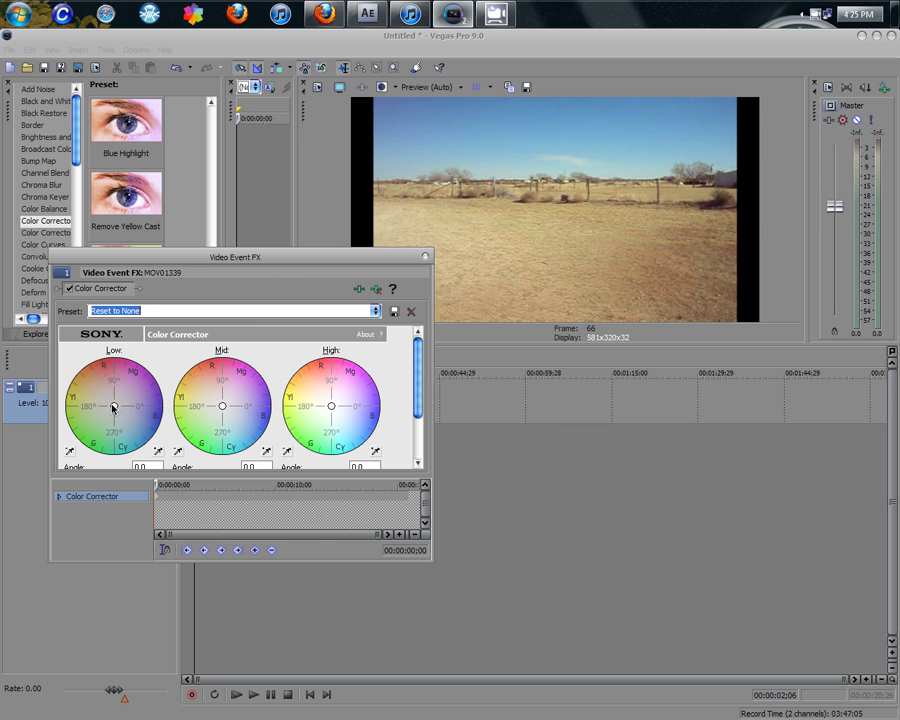
Shift the Color Corrector wheels to about angle 222.5, magnitude 0.505 for Low; 356.6, 0.264 for Mid; and 184.2, 0.420 for High.
left_click_drag(112, 405, 97, 424)
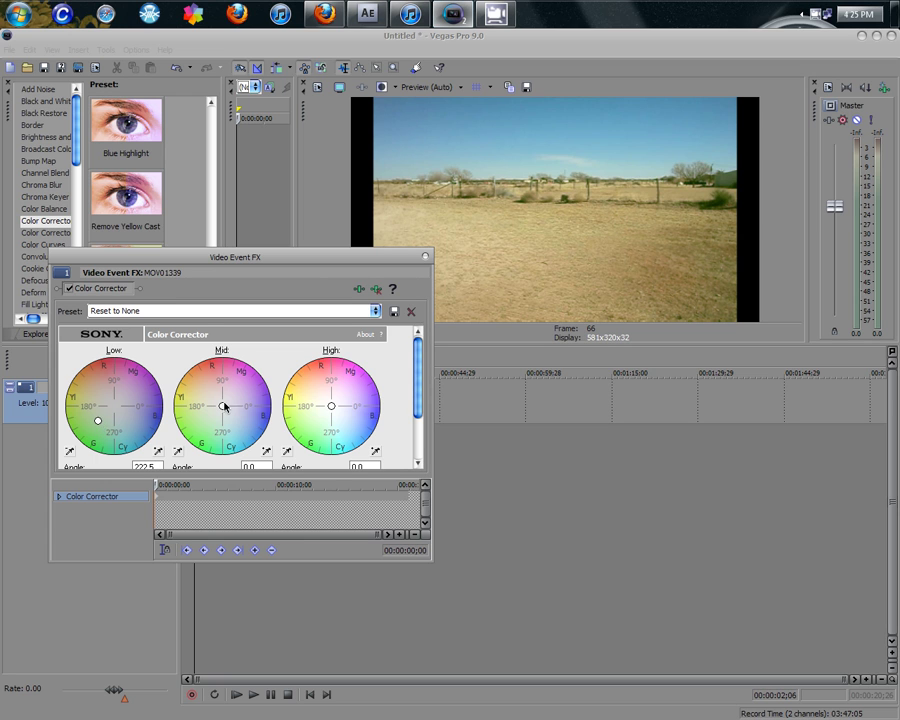
left_click_drag(225, 406, 248, 412)
left_click_drag(331, 408, 316, 409)
left_click_drag(310, 409, 311, 411)
left_click_drag(245, 407, 241, 407)
left_click_drag(238, 409, 237, 409)
left_click_drag(418, 364, 421, 407)
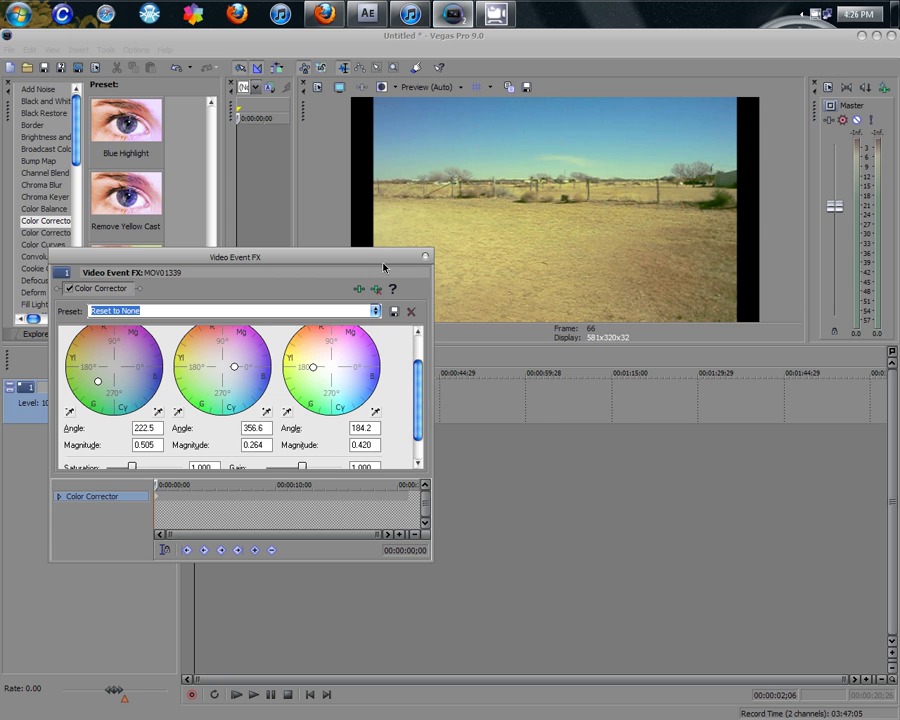
mouse_move(453, 18)
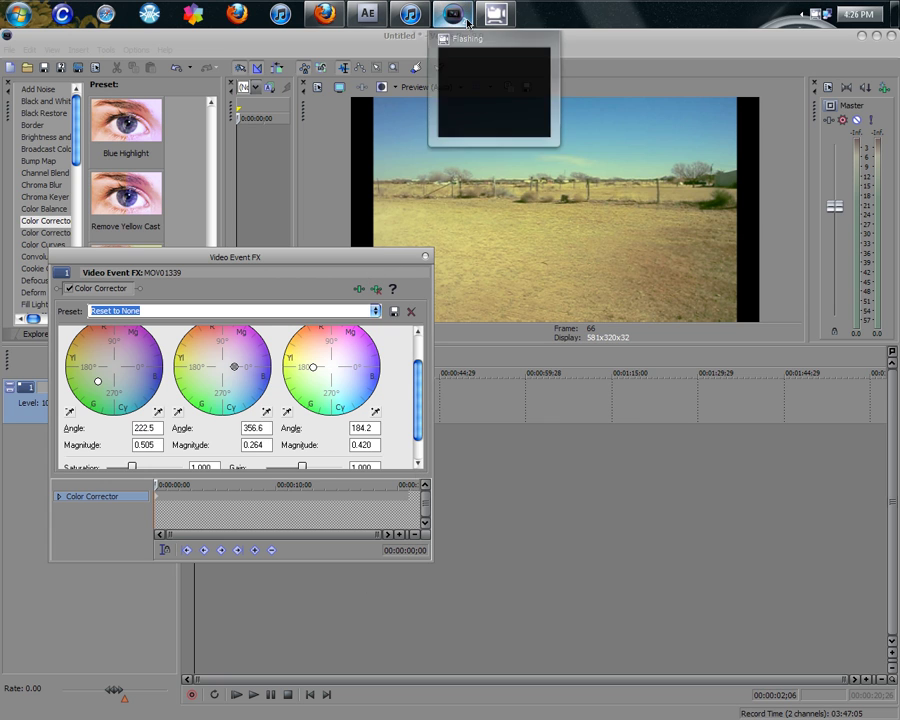
left_click(507, 99)
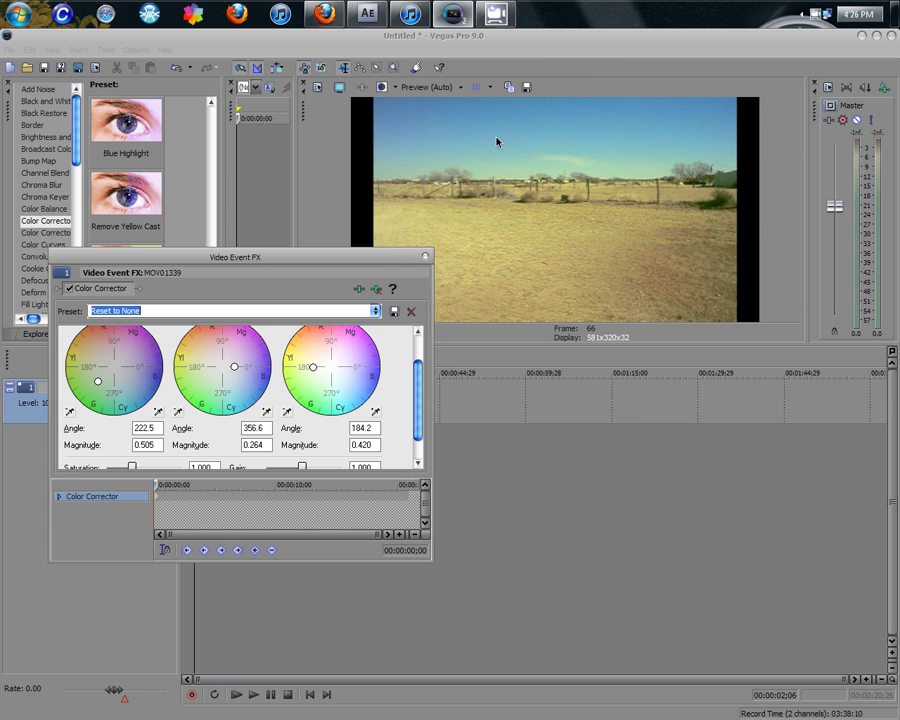
left_click(622, 190)
left_click(861, 36)
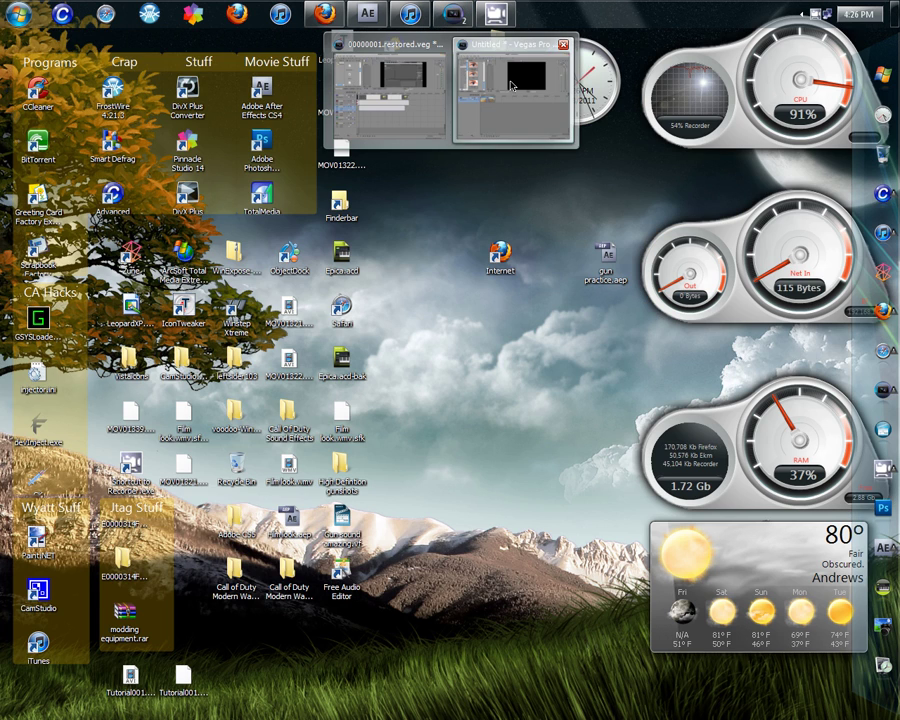
left_click(507, 95)
left_click(347, 264)
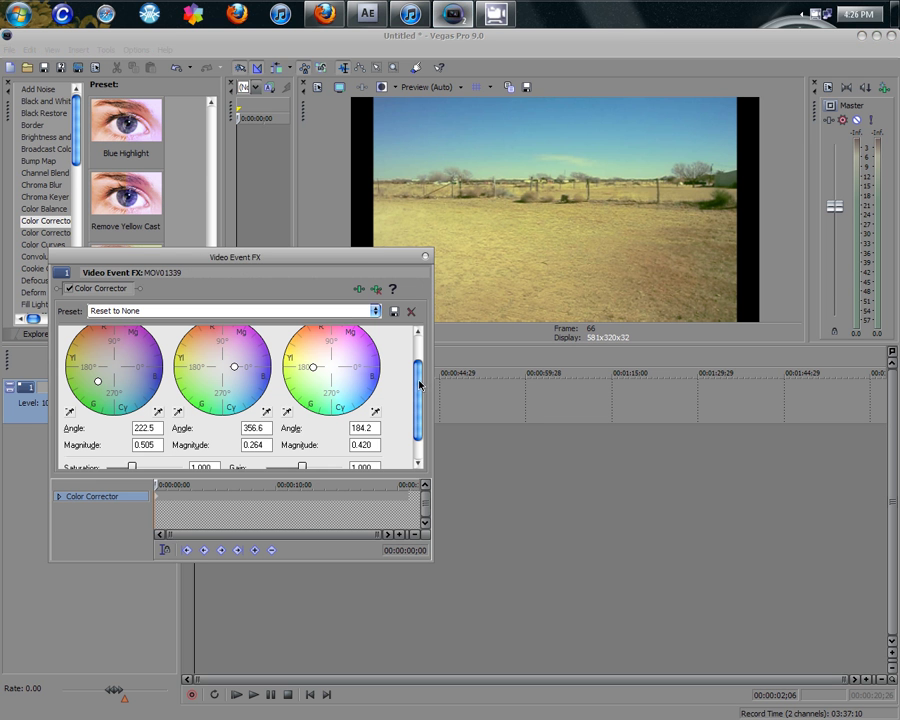
Fine-tune the Color Corrector's saturation and check the corrected clip at several points on the timeline.
scroll(419, 390, "down", 1)
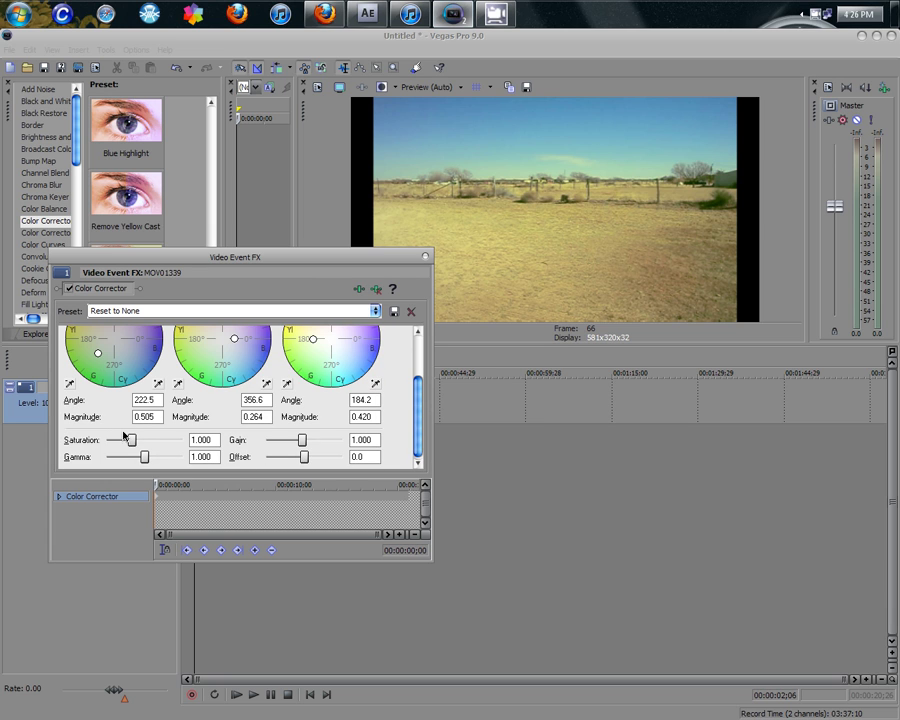
mouse_move(134, 444)
left_mouse_down()
mouse_move(115, 447)
mouse_move(140, 447)
left_mouse_up()
left_click_drag(215, 442, 200, 442)
left_click(425, 257)
left_click(217, 400)
left_click(258, 400)
left_click(270, 400)
left_click(200, 403)
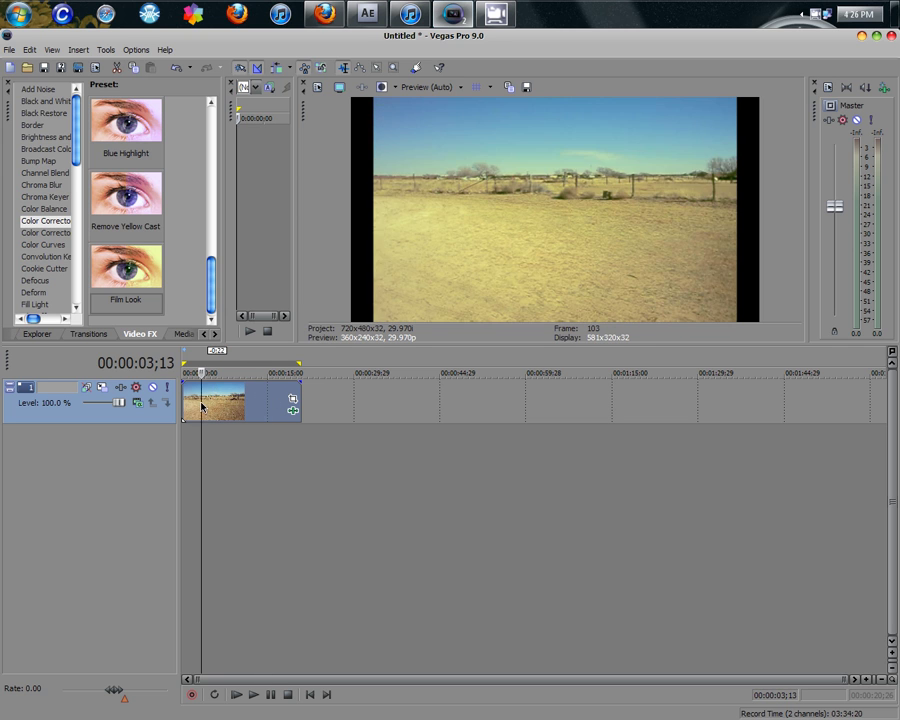
left_click(225, 402)
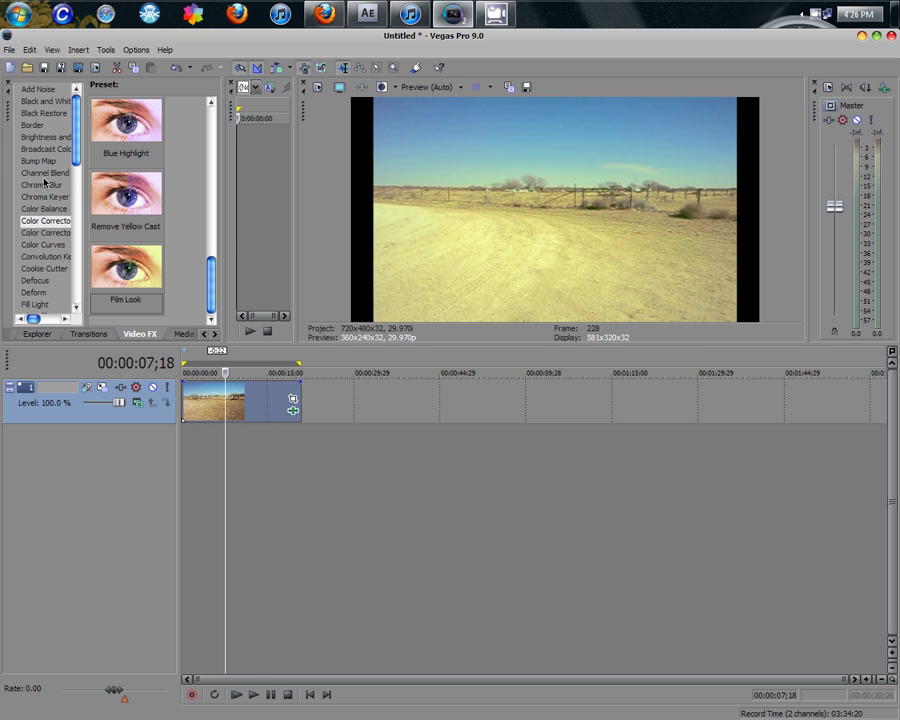
Apply the Brightness and Contrast effect's Very Bright preset to the clip and adjust it to brightness 0.02, contrast 0.18 and contrast center 0.40.
left_click(54, 140)
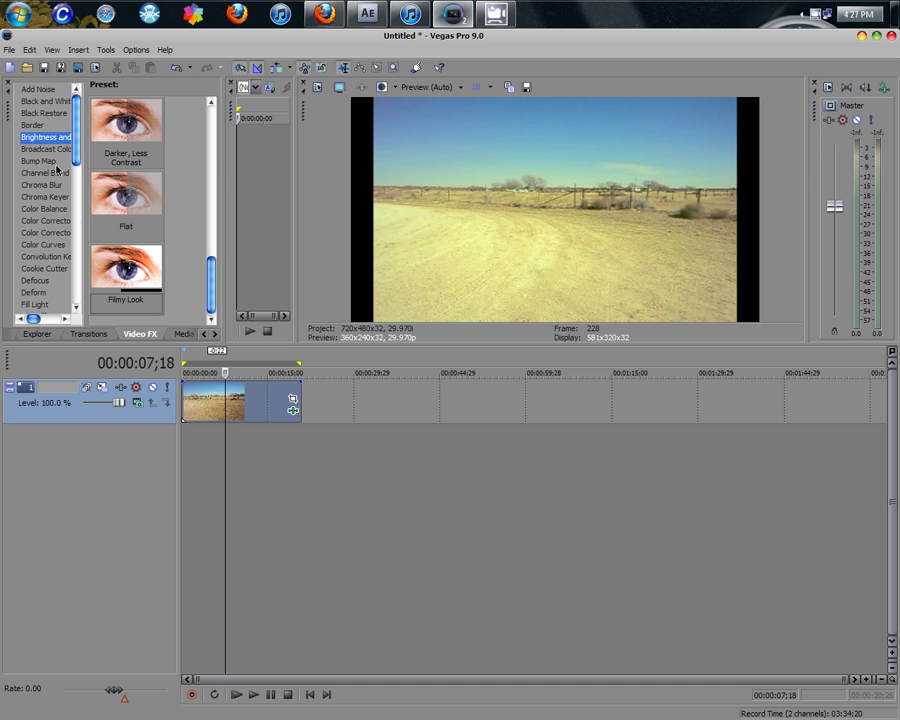
left_click(160, 286)
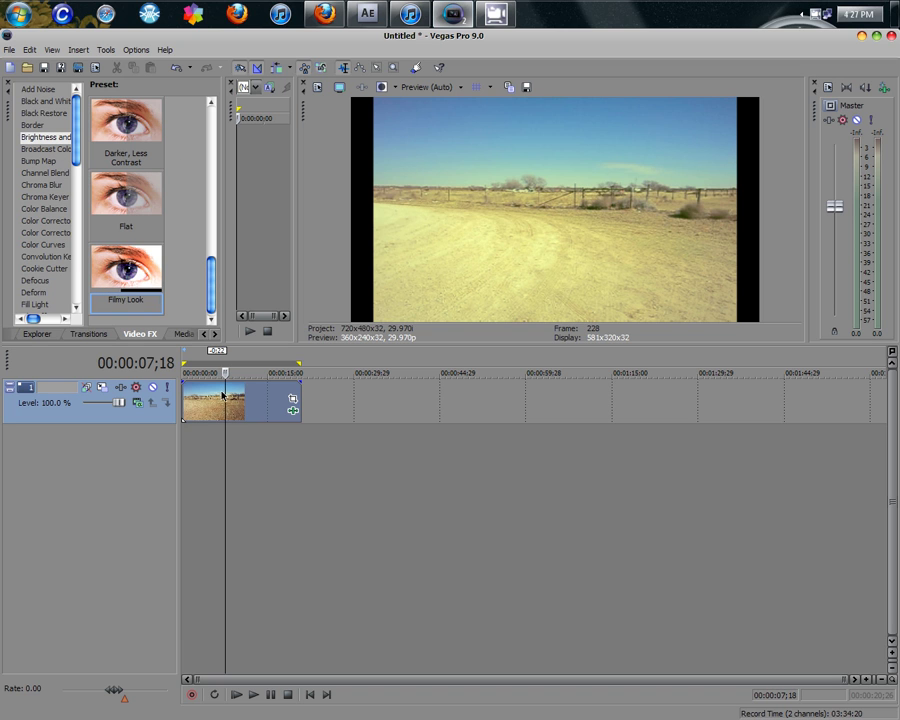
scroll(160, 240, "up", 6)
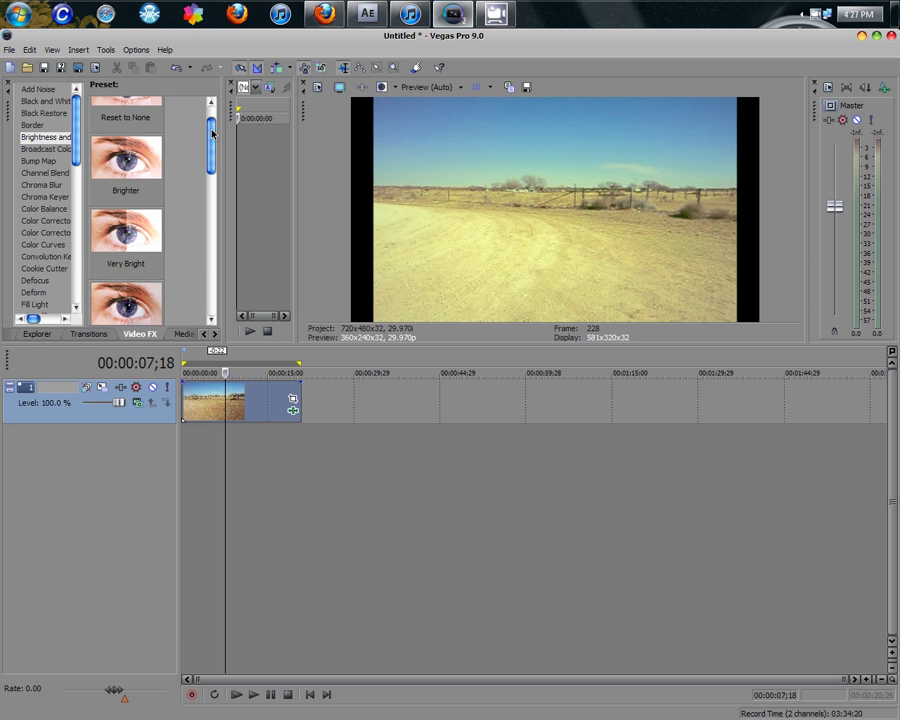
left_click(119, 268)
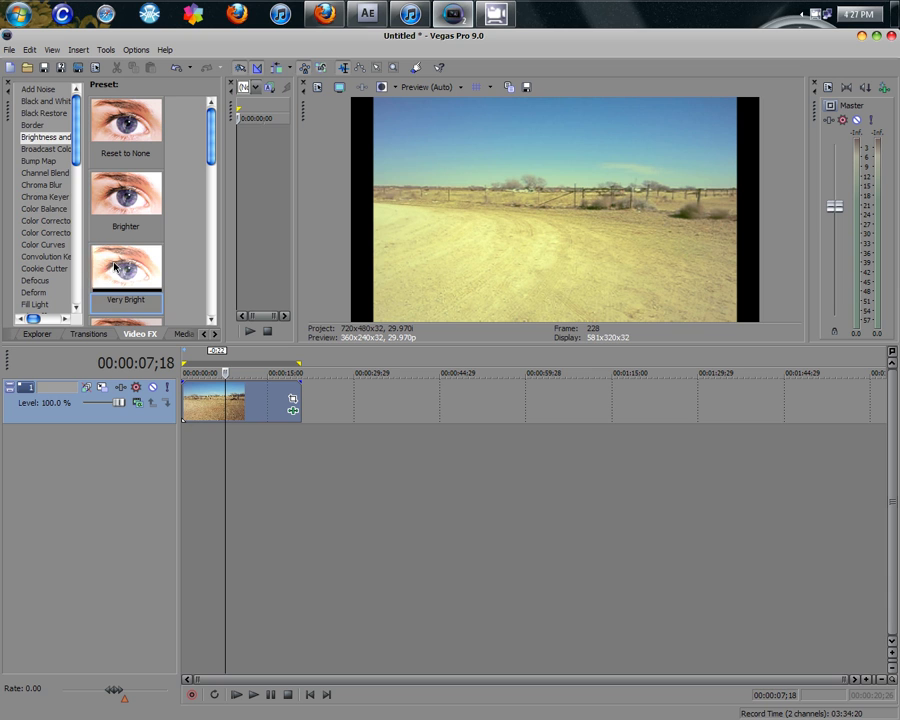
left_click_drag(243, 399, 243, 399)
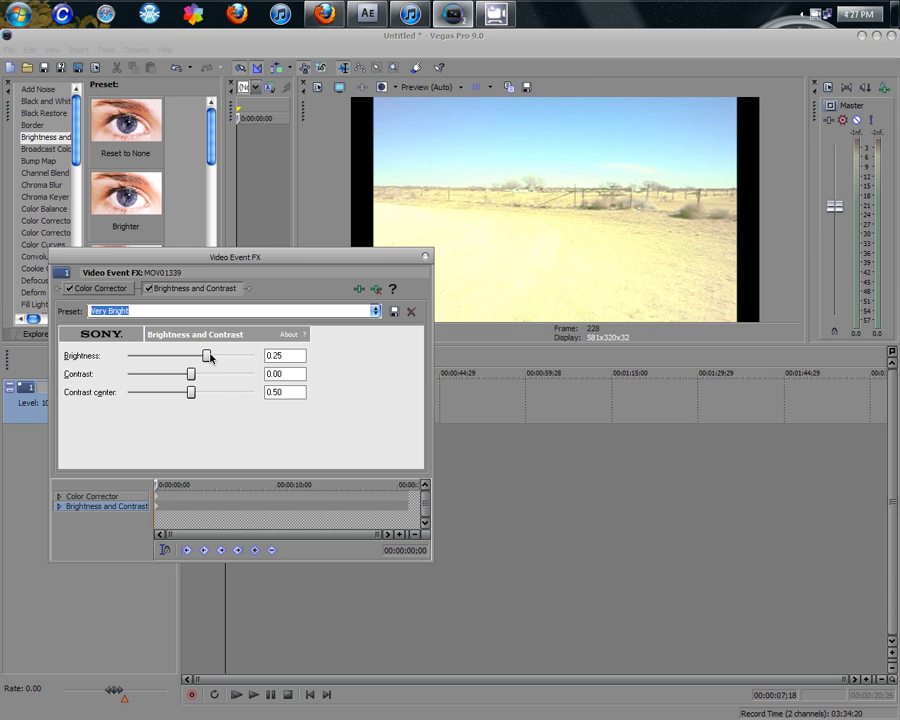
mouse_move(207, 356)
left_mouse_down()
mouse_move(186, 355)
mouse_move(200, 359)
mouse_move(179, 374)
mouse_move(204, 376)
mouse_move(182, 396)
mouse_move(169, 394)
mouse_move(179, 396)
mouse_move(189, 361)
mouse_move(192, 376)
mouse_move(203, 374)
left_mouse_up()
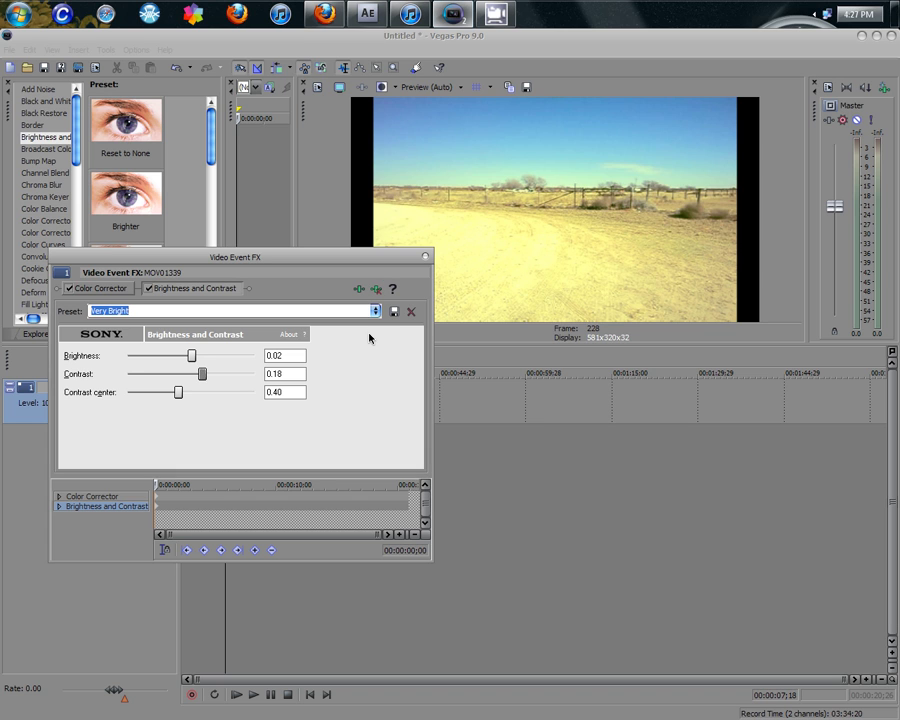
left_click(425, 256)
Enable the mask in the clip's Event Pan/Crop settings and draw a closed, roughly oval mask path around the frame's edges.
left_click(293, 399)
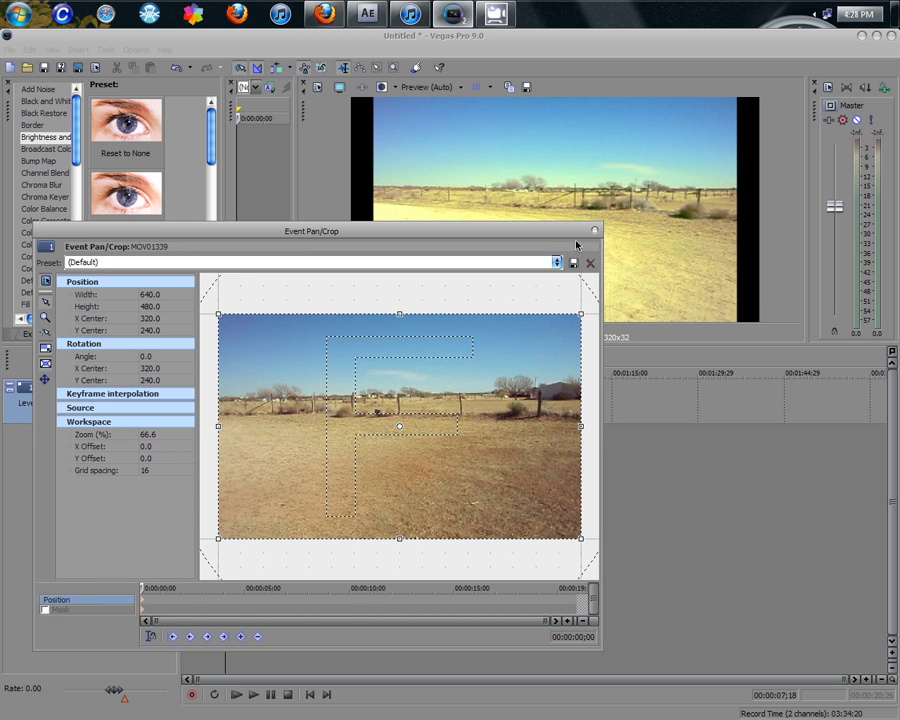
key("alt+F4")
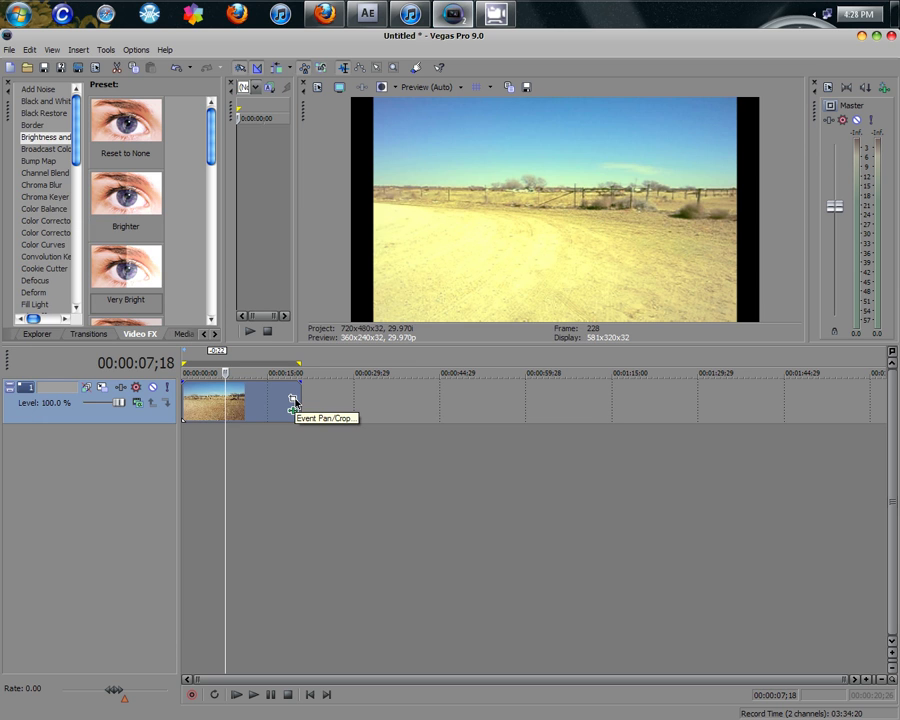
left_click(294, 401)
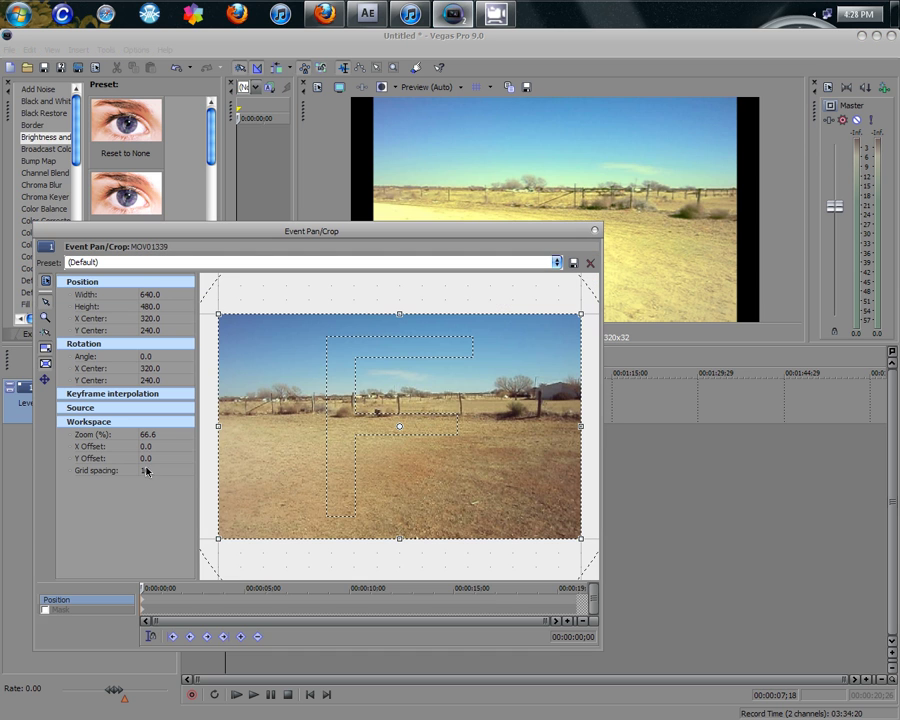
left_click(44, 609)
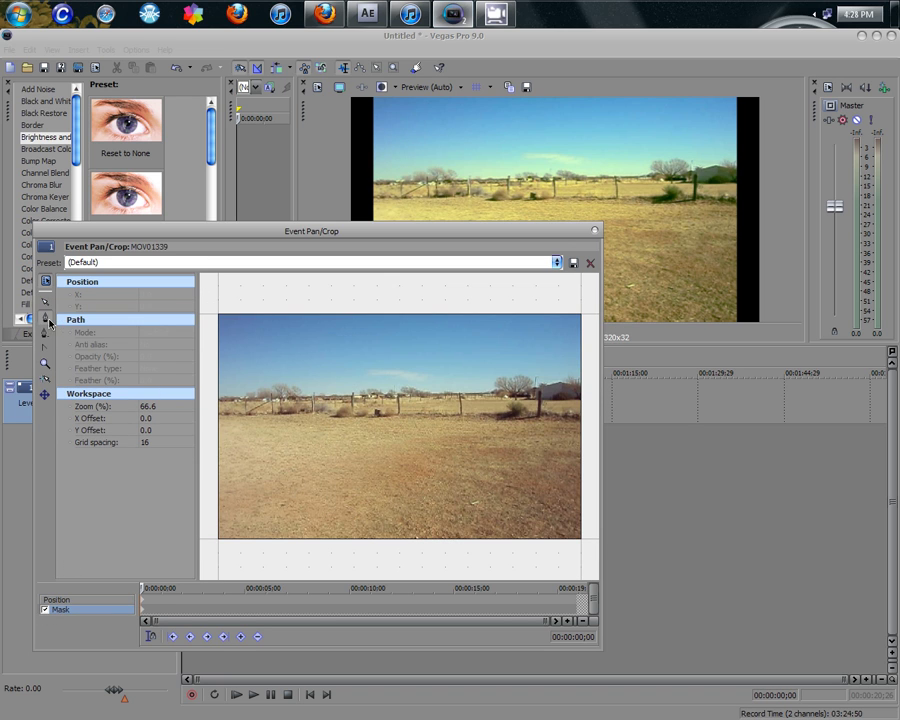
left_click(46, 321)
left_click(383, 300)
left_click(283, 325)
left_click(221, 348)
left_click(212, 398)
left_click(230, 483)
left_click(268, 538)
left_click(347, 566)
left_click(457, 555)
left_click(540, 536)
left_click(583, 512)
left_click(590, 488)
left_click(590, 436)
left_click(573, 383)
left_click(546, 343)
left_click(527, 321)
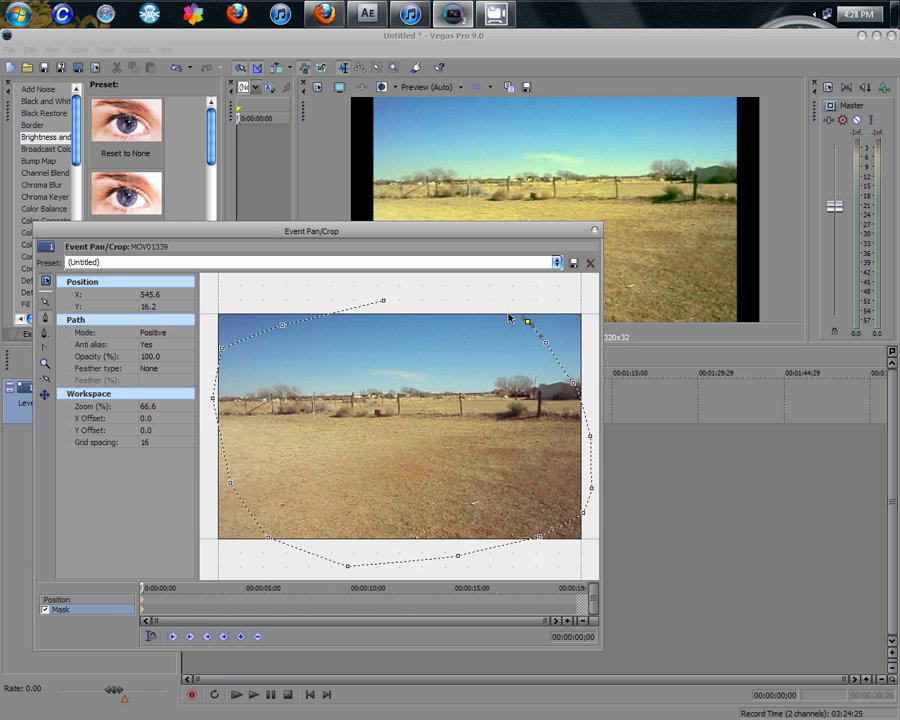
left_click(480, 308)
left_click(383, 301)
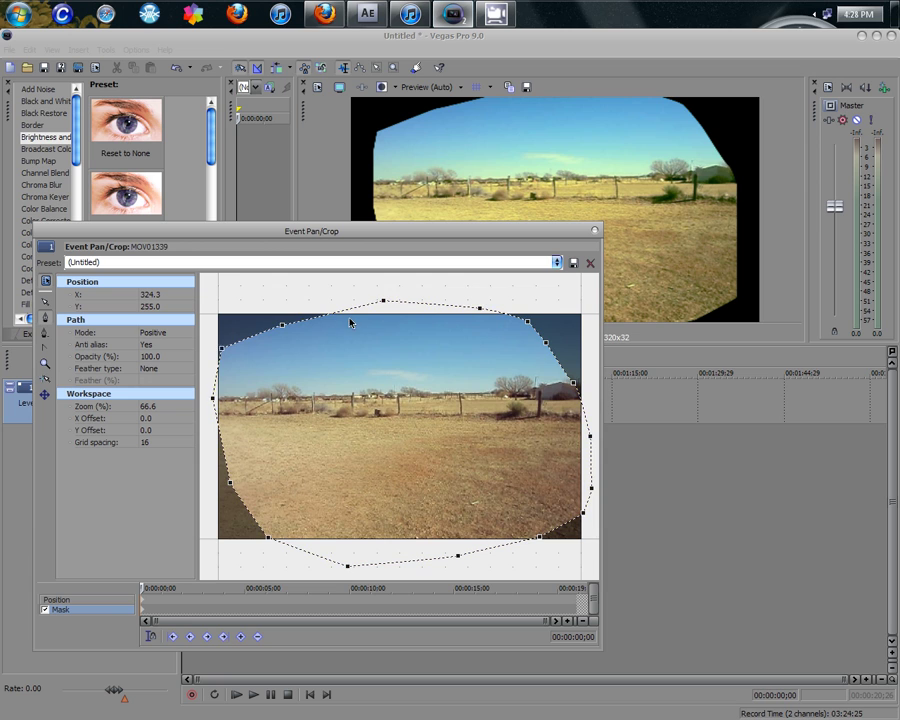
Feather the mask path on both sides at 50%.
left_click(150, 368)
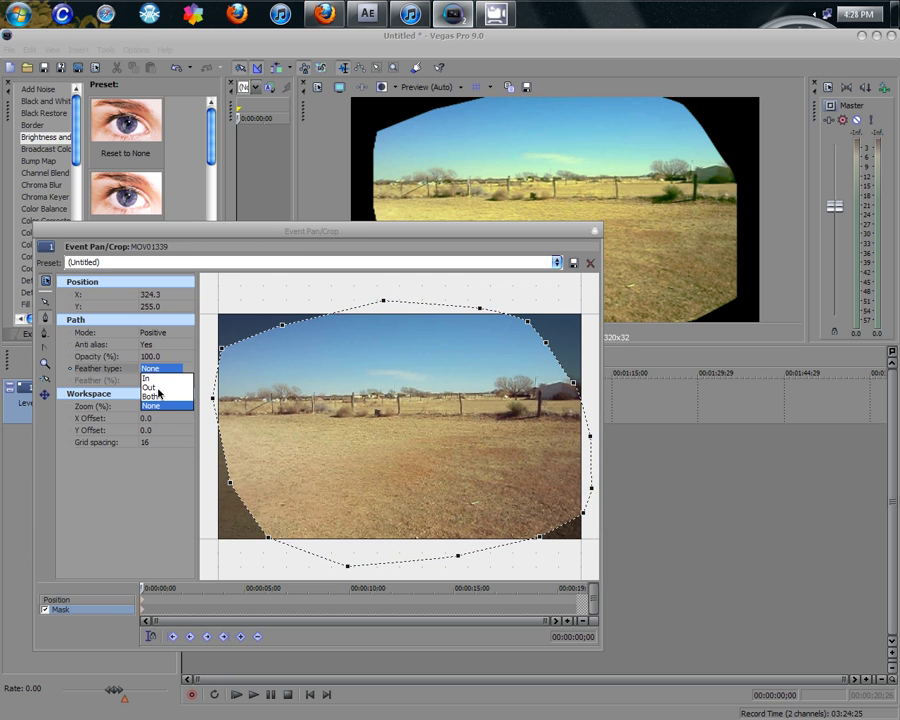
left_click(155, 398)
left_click(160, 381)
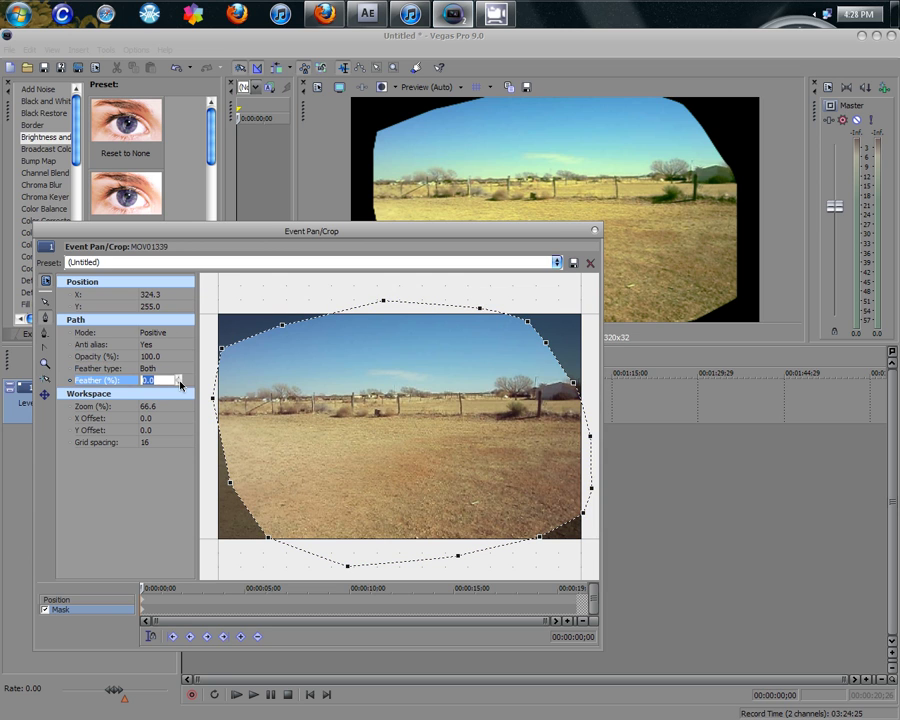
left_click(157, 386)
left_click_drag(158, 386, 137, 387)
type("250")
key("Return")
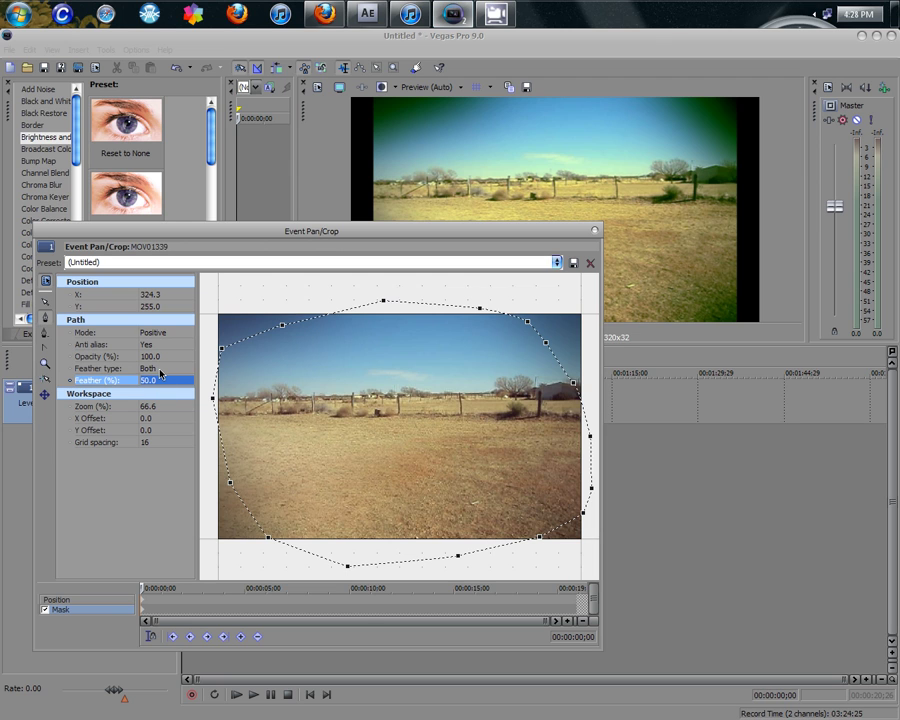
Reshape the mask path's anchor points and curves along the picture's left edge and lower-left corner, and close the pan/crop settings.
left_click(213, 398)
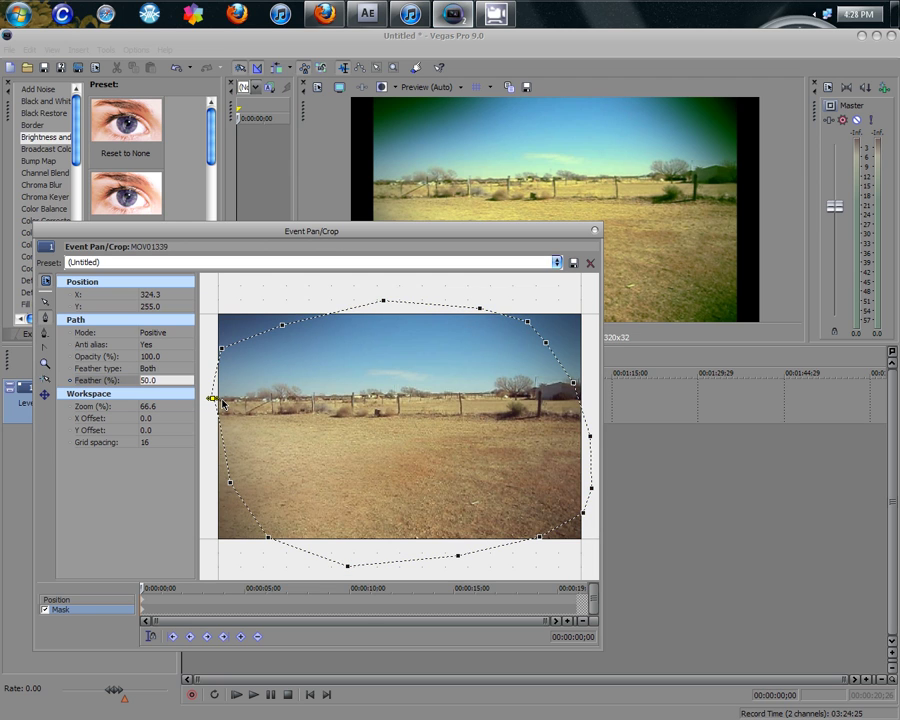
left_click(224, 400)
left_click_drag(224, 398, 222, 352)
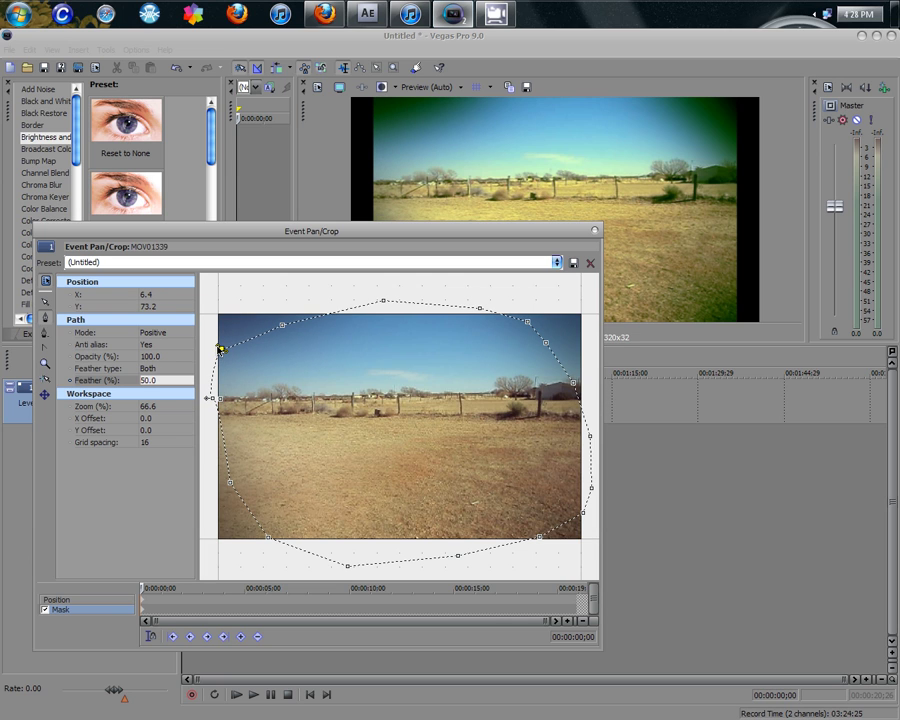
left_click_drag(368, 232, 296, 335)
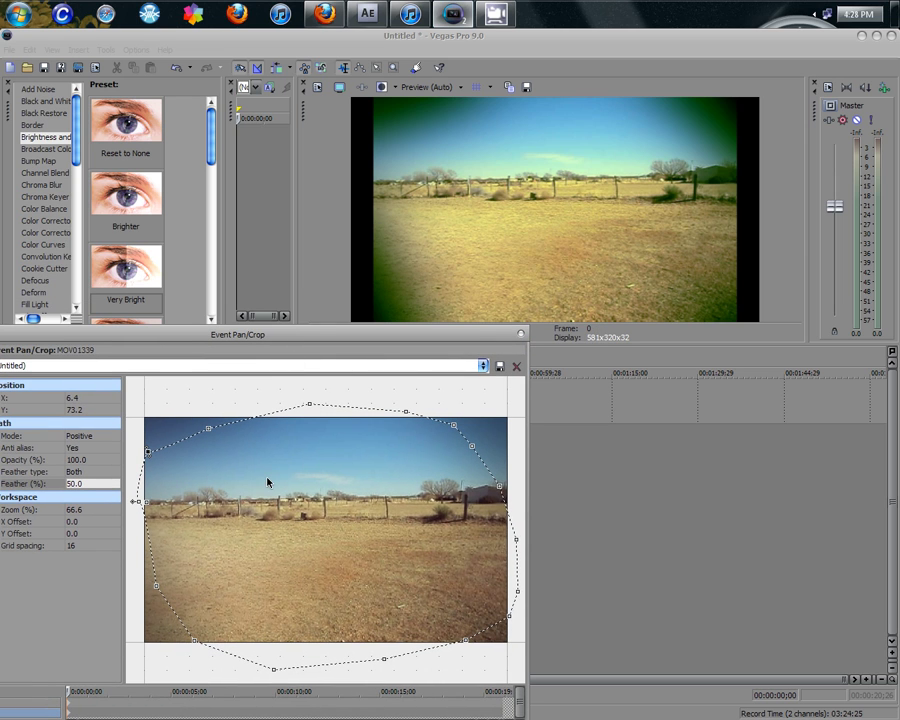
left_click(510, 617)
left_click(156, 587)
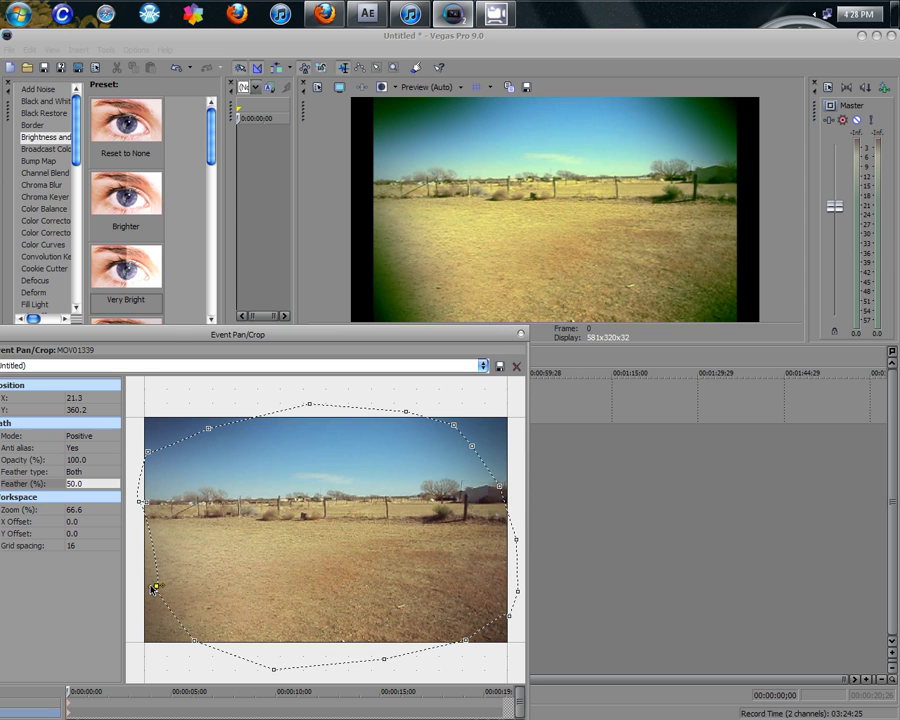
mouse_move(156, 587)
left_mouse_down()
mouse_move(181, 582)
mouse_move(169, 594)
left_mouse_up()
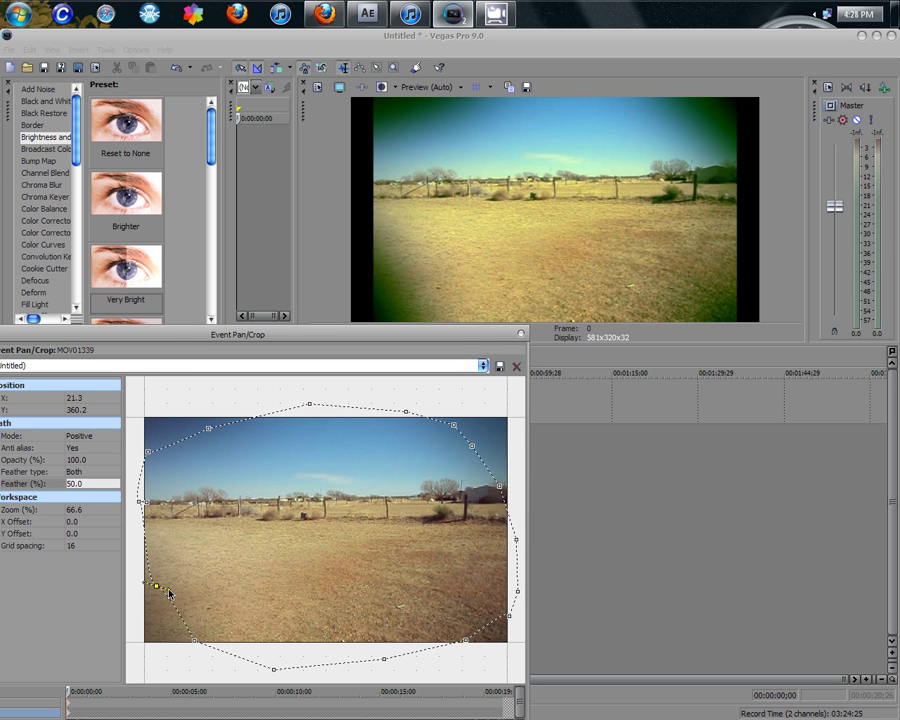
left_click(195, 642)
left_click_drag(199, 646, 181, 625)
left_click(180, 621)
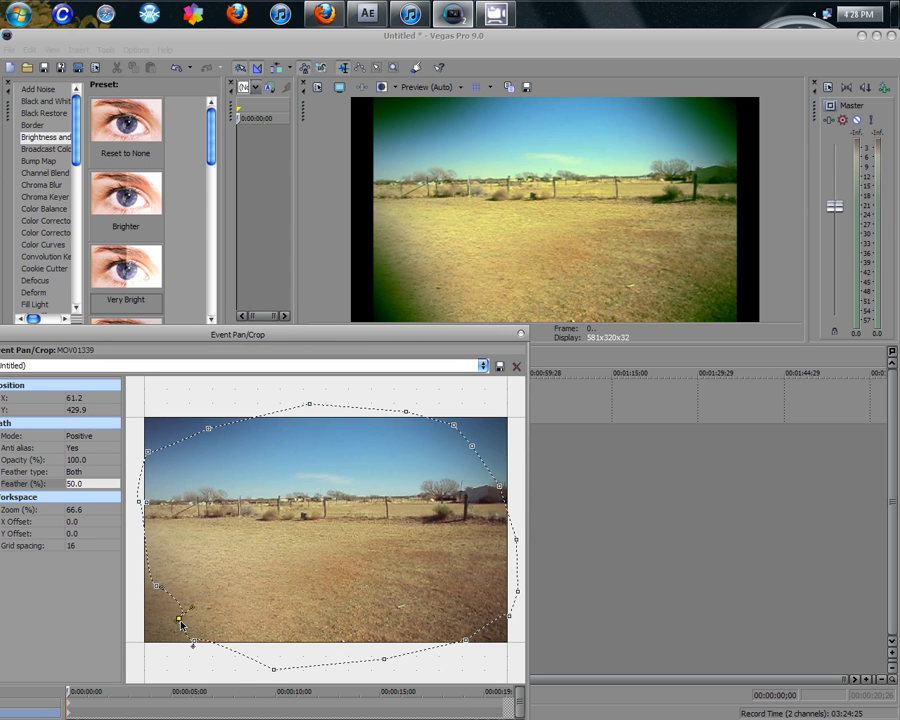
left_click_drag(181, 625, 193, 632)
left_click(363, 444)
left_click_drag(469, 334, 509, 334)
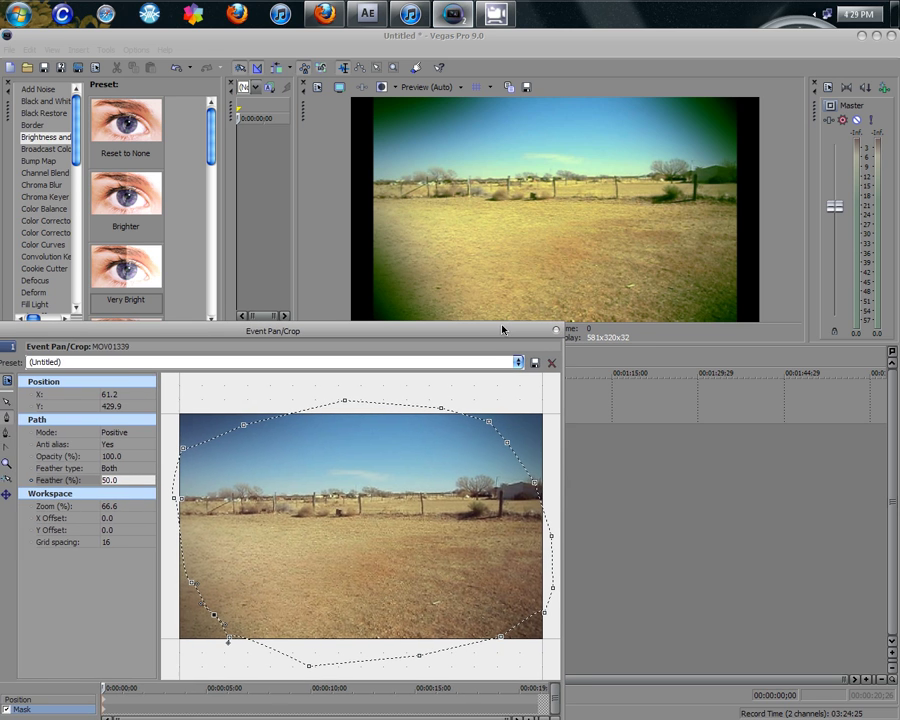
left_click(560, 333)
Check the vignetted clip on the timeline and return the playhead to the start.
left_click(228, 415)
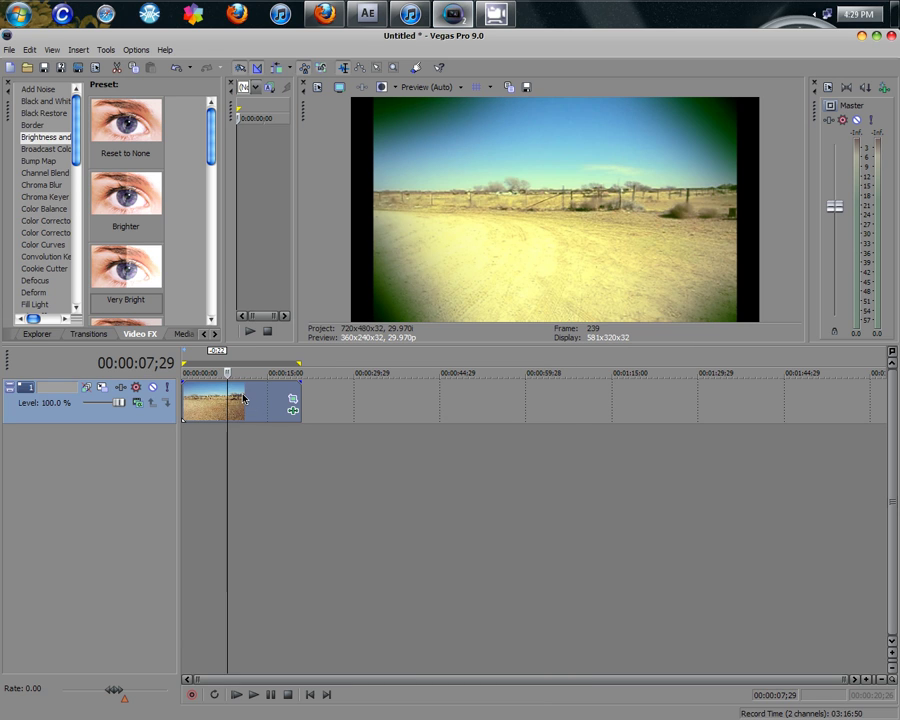
left_click(228, 372)
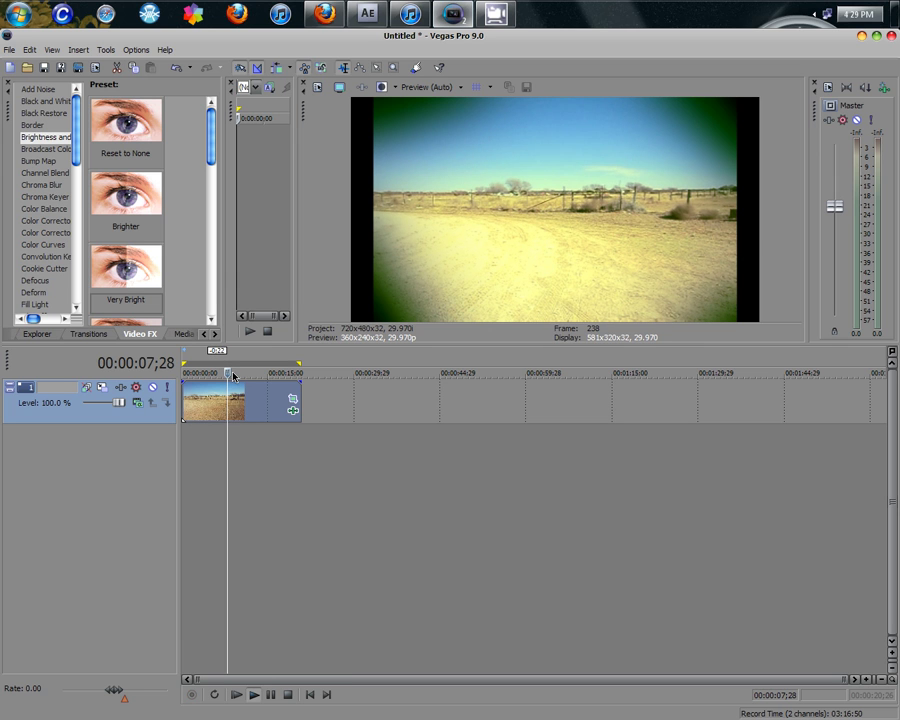
left_click_drag(233, 376, 183, 376)
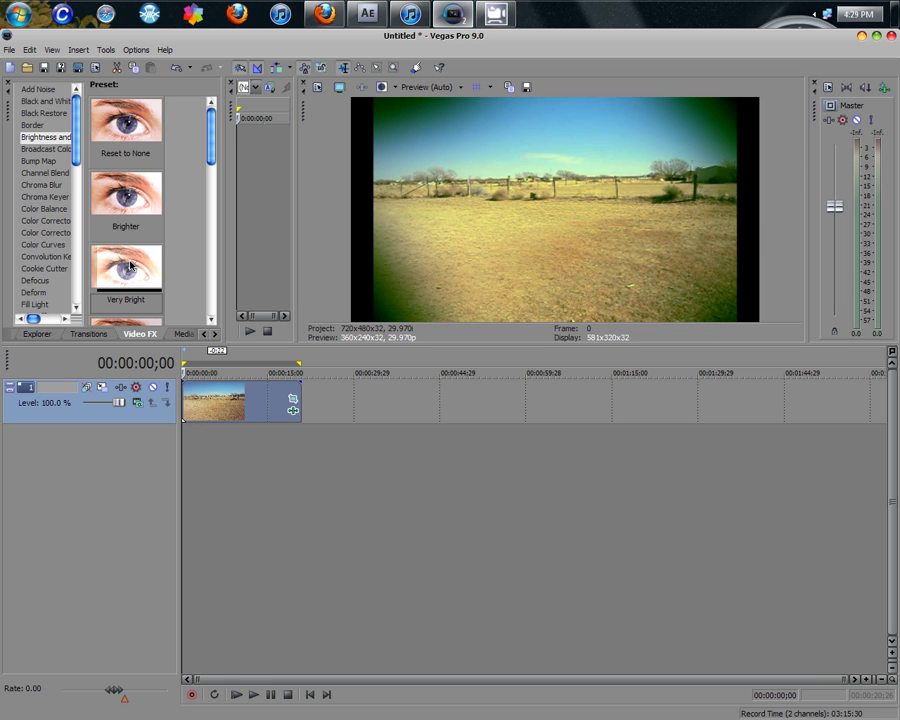
Browse the video effects for Cookie Cutter and look through its presets.
left_click_drag(215, 138, 213, 268)
left_click(28, 150)
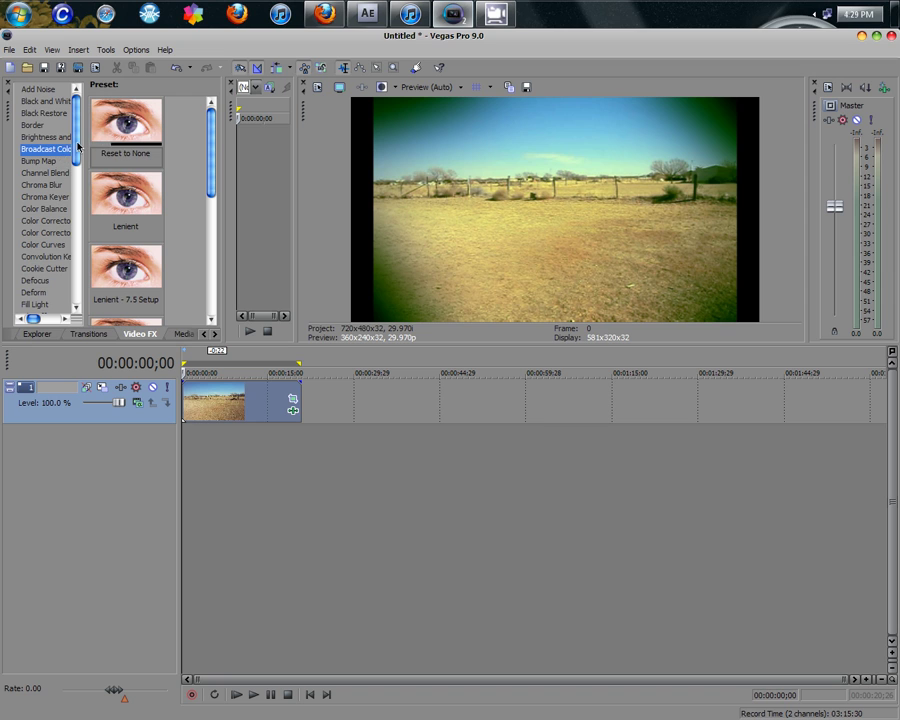
scroll(75, 153, "down", 1)
left_click_drag(75, 153, 75, 186)
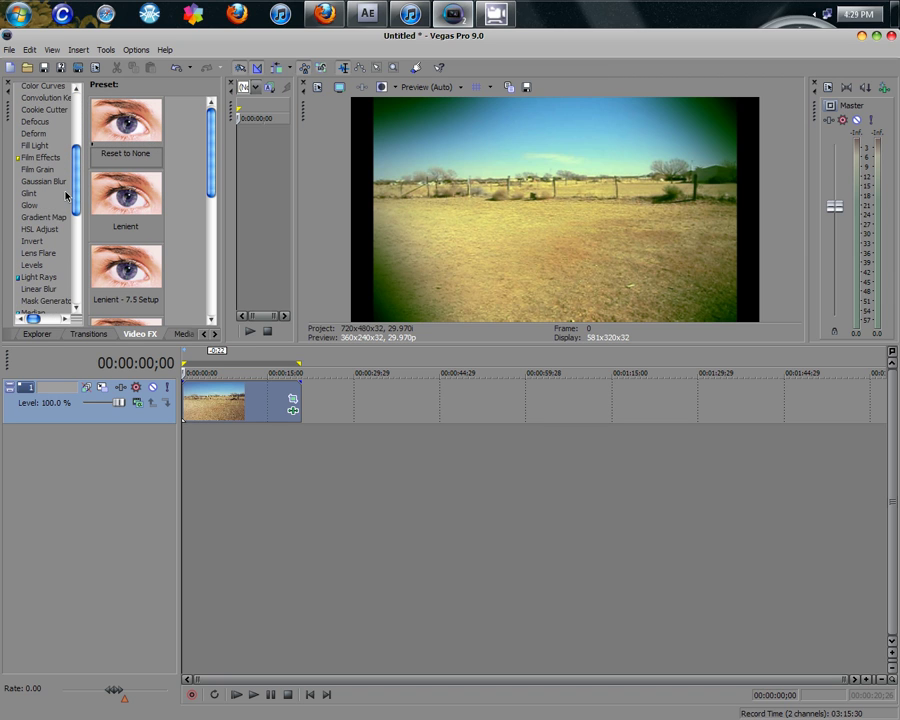
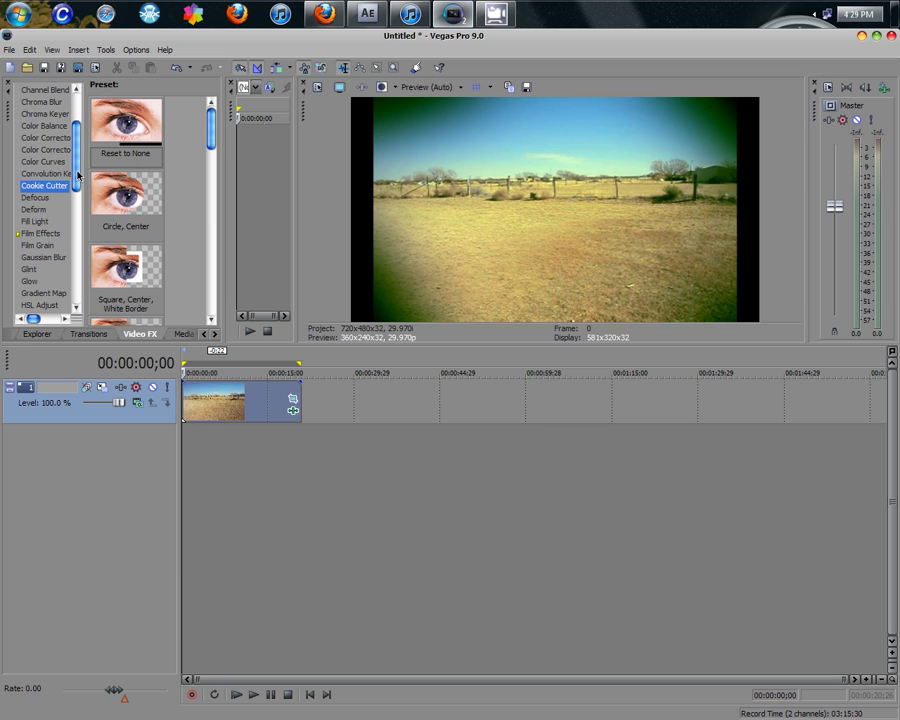
scroll(77, 175, "down", 2)
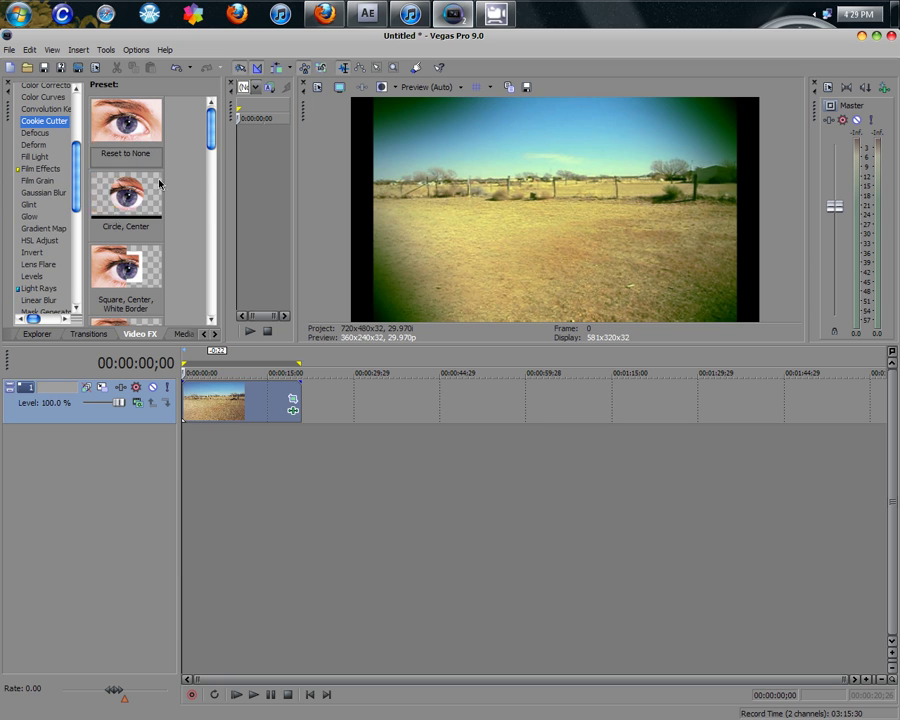
scroll(211, 160, "down", 2)
scroll(211, 160, "down", 1)
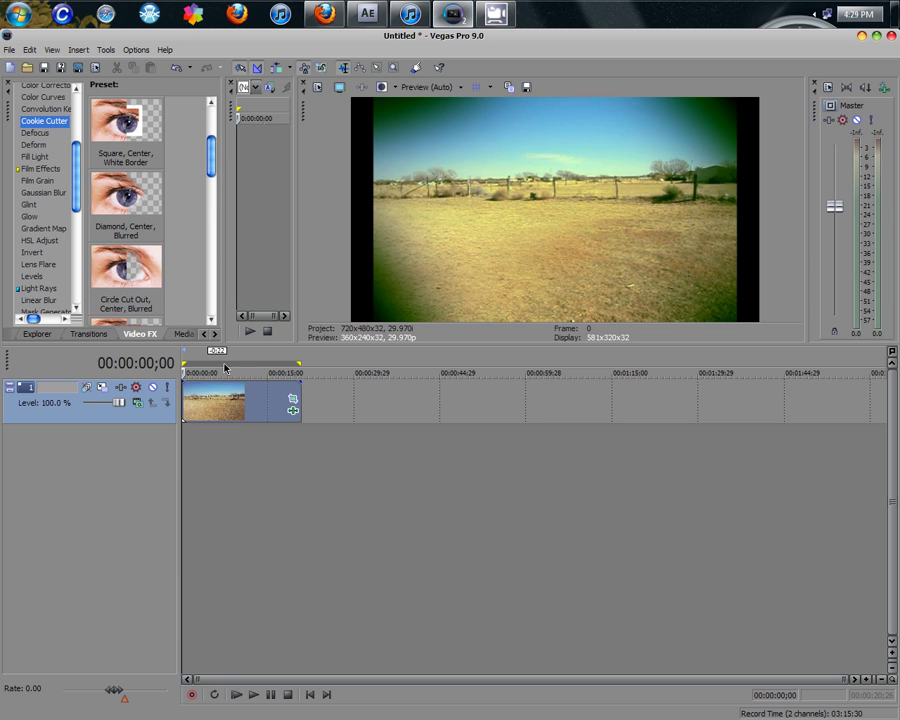
Delete the mask path from the clip's Event Pan/Crop settings and close them.
left_click(293, 398)
left_click_drag(289, 334, 319, 275)
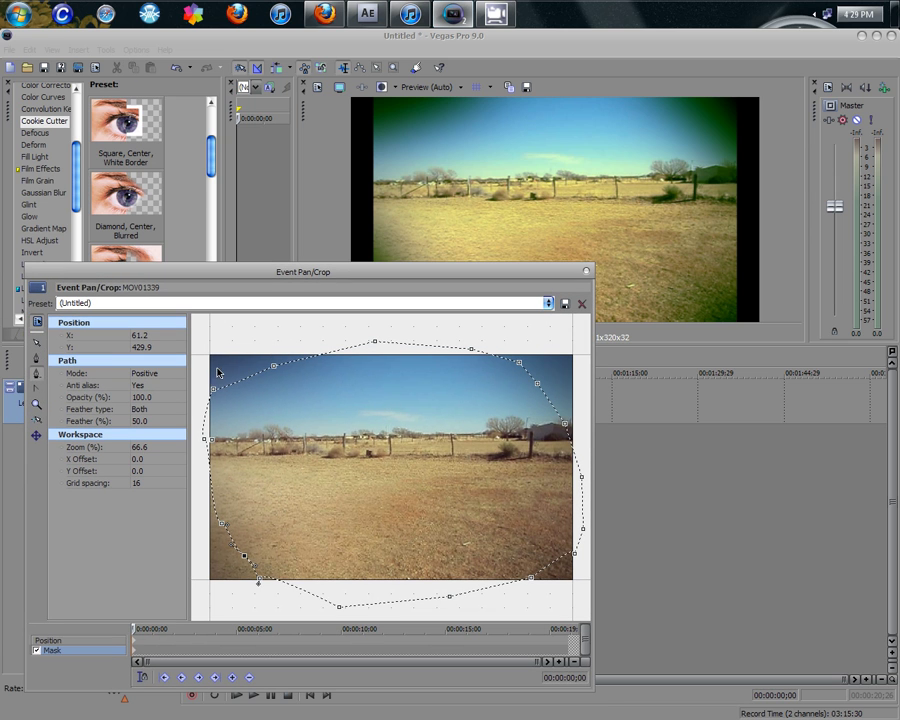
left_click(275, 367)
key("Delete")
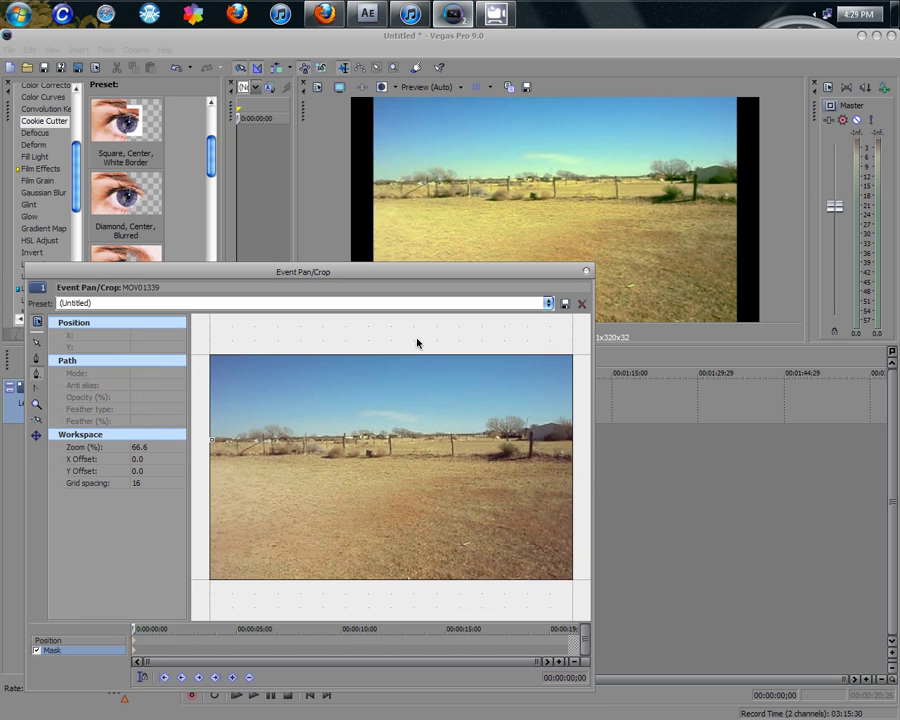
left_click(587, 271)
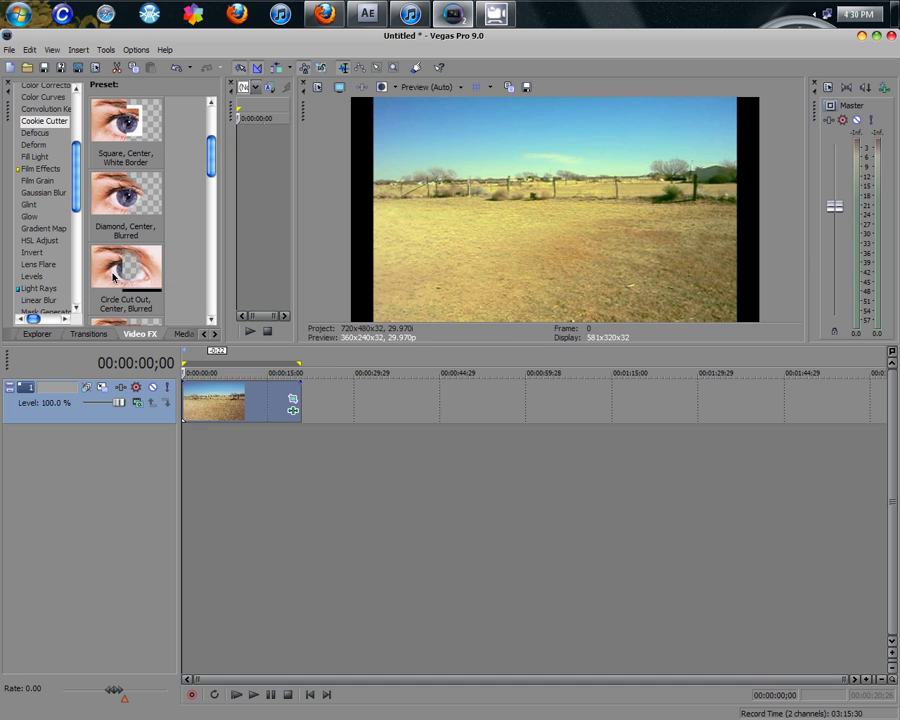
Apply the Cookie Cutter's Circle Cut Out, Center, Blurred preset to the clip and switch the effect to the Circle, Center preset.
left_click_drag(137, 256, 244, 402)
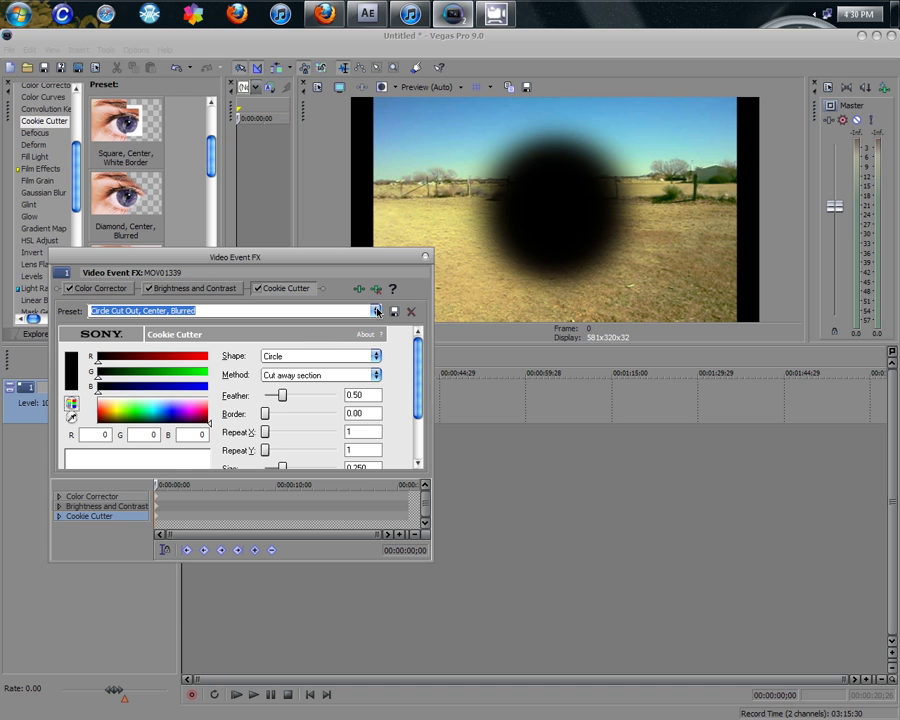
left_click(268, 311)
key("Down")
key("Return")
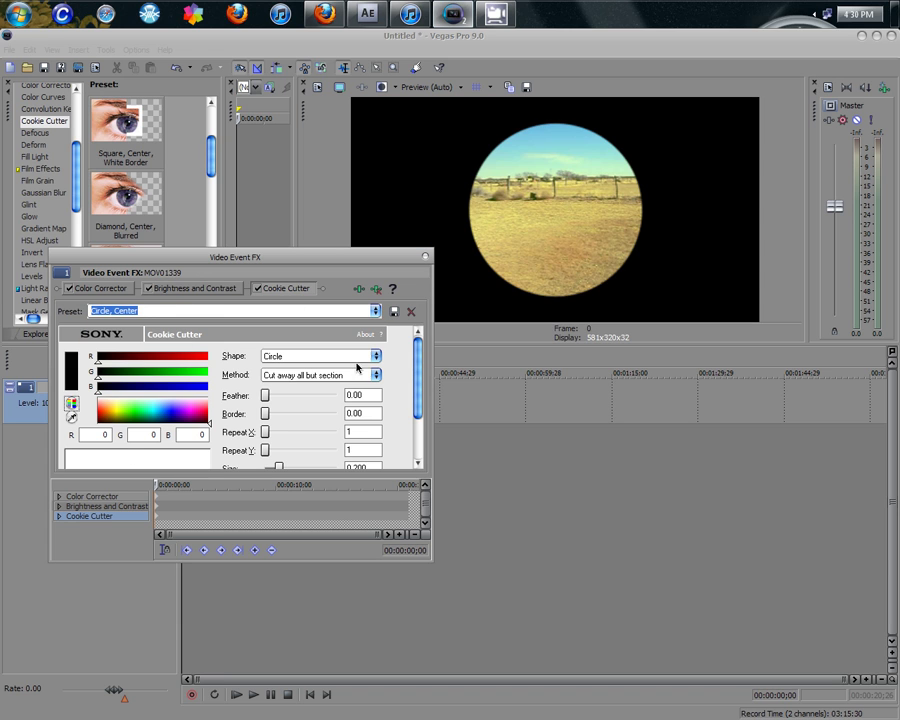
key("Down")
key("Down")
key("Up")
key("Up")
left_click_drag(408, 362, 412, 420)
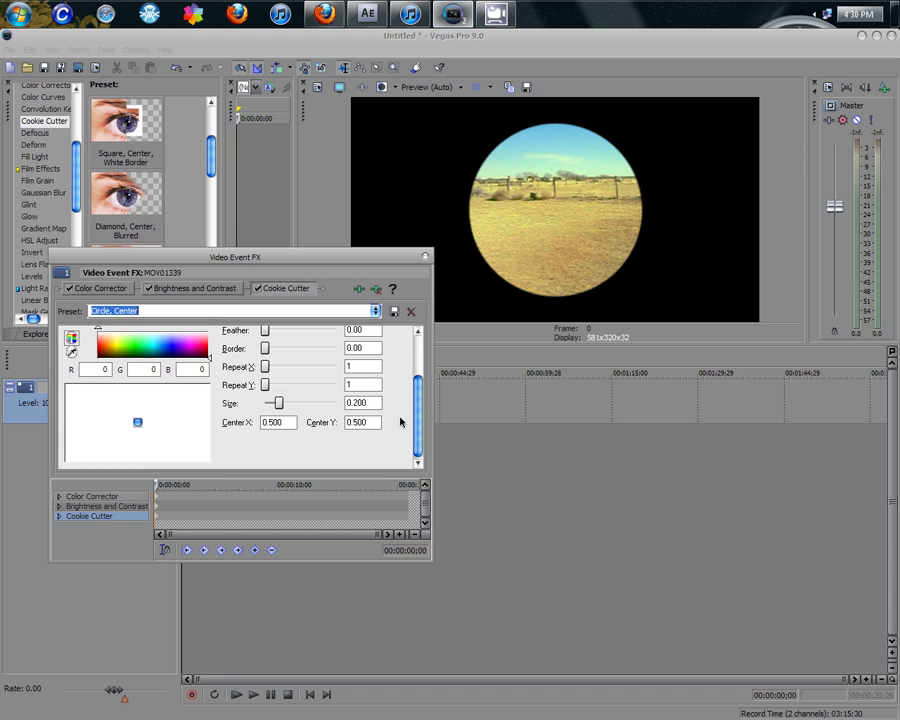
left_click_drag(135, 420, 135, 424)
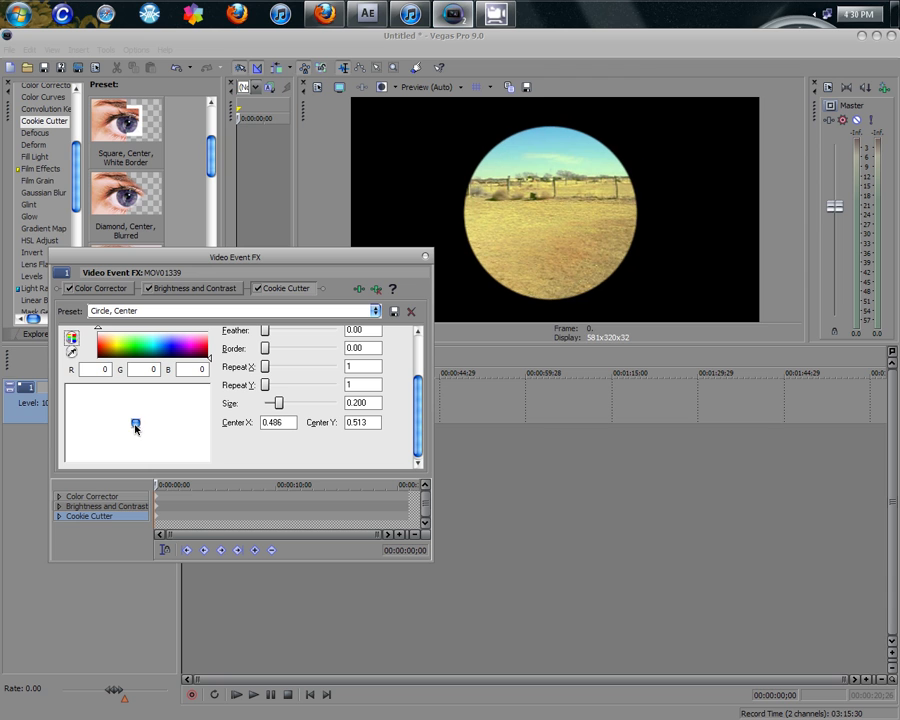
Remove the Cookie Cutter effect from the clip and reapply it with the Circle, Center preset.
left_click(376, 288)
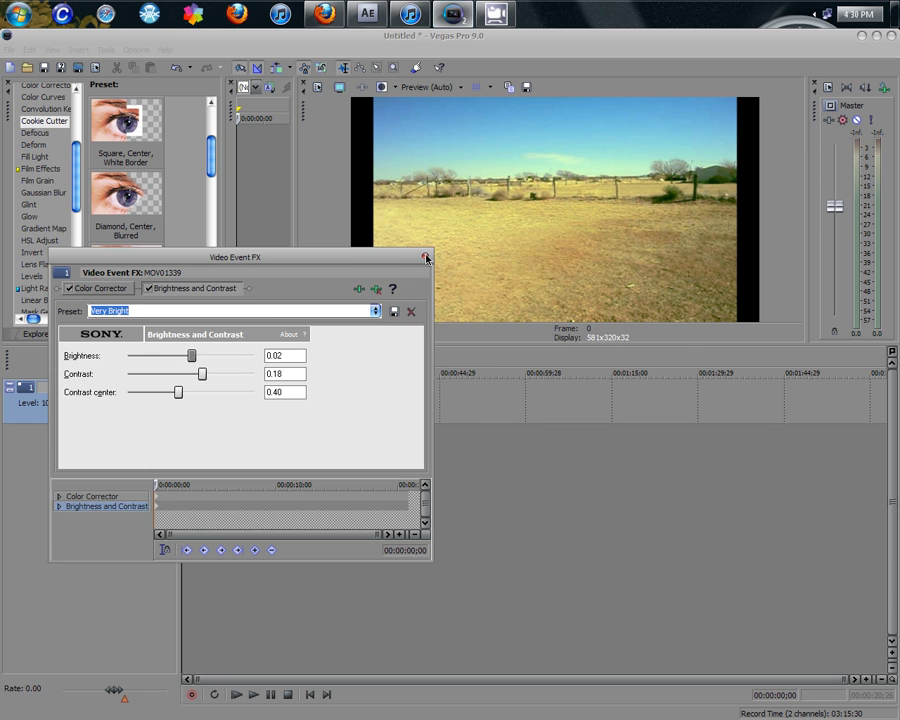
left_click(425, 256)
scroll(198, 157, "up", 2)
scroll(198, 157, "down", 1)
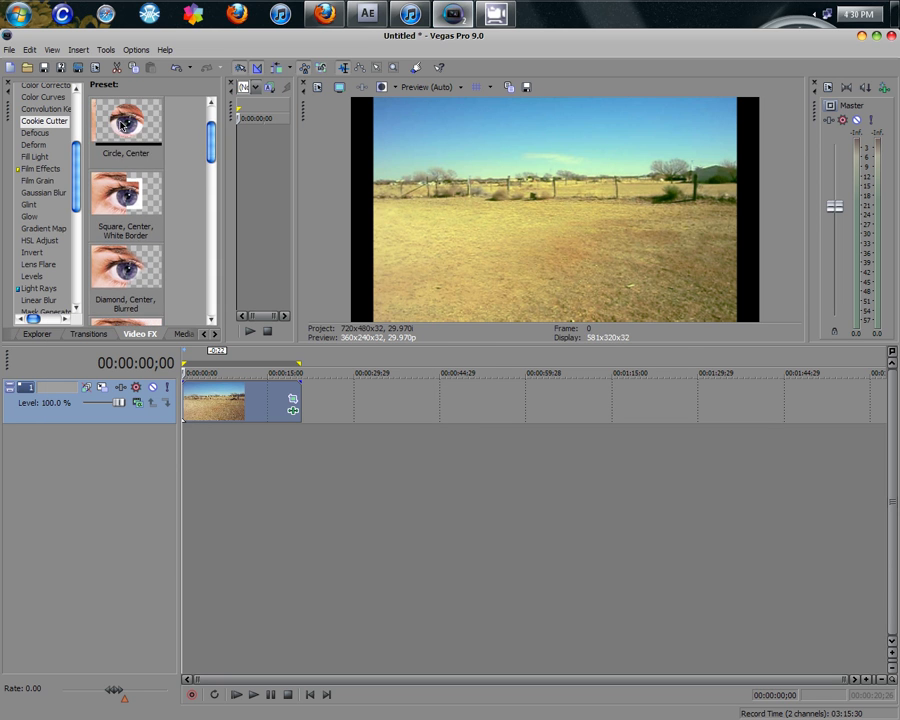
left_click_drag(241, 392, 240, 395)
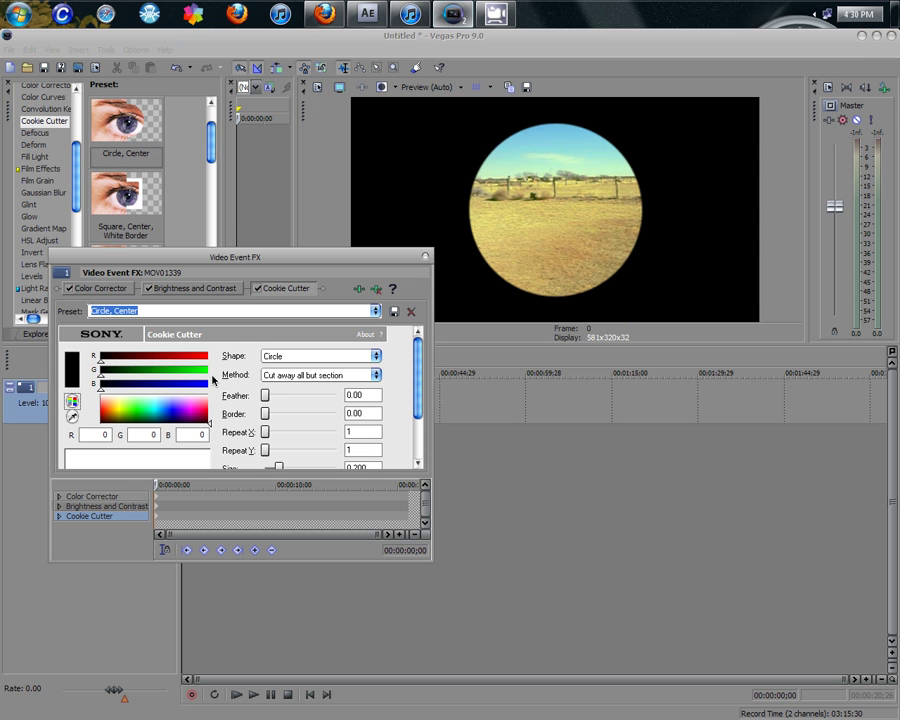
Enlarge the Cookie Cutter circle to a size of 0.450, keeping the Cut away all but section method.
left_click(342, 372)
left_click(378, 374)
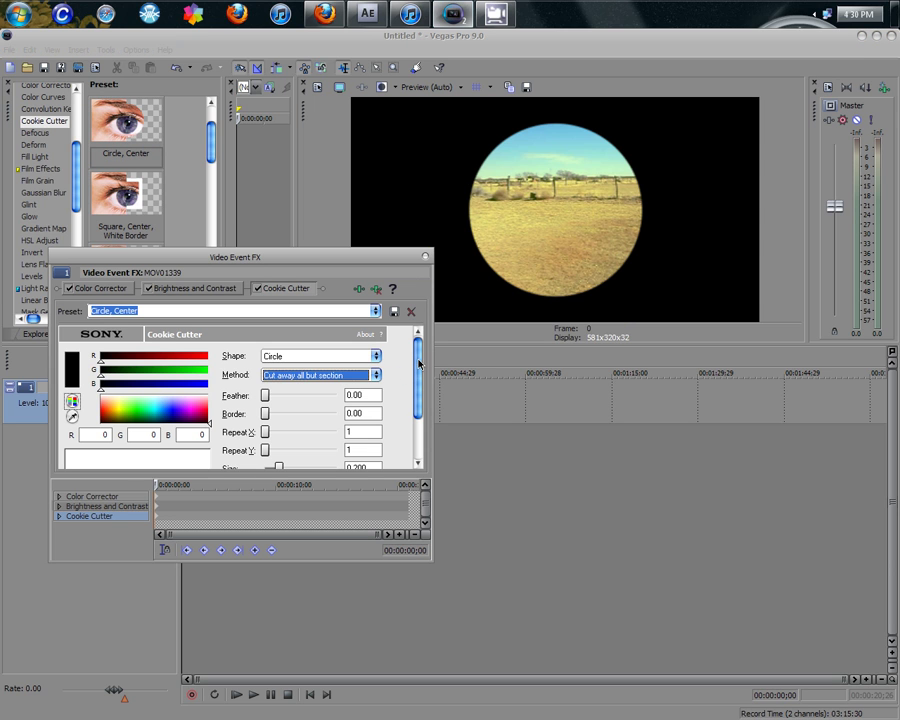
mouse_move(262, 396)
left_mouse_down()
mouse_move(303, 396)
mouse_move(253, 403)
mouse_move(285, 418)
mouse_move(262, 414)
left_mouse_up()
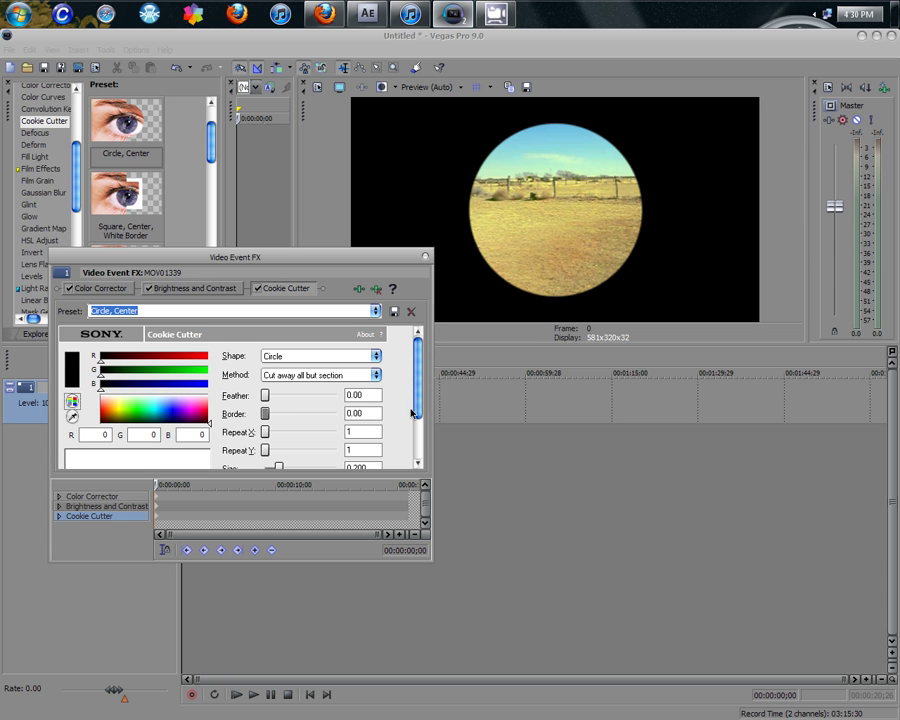
left_click_drag(415, 410, 425, 426)
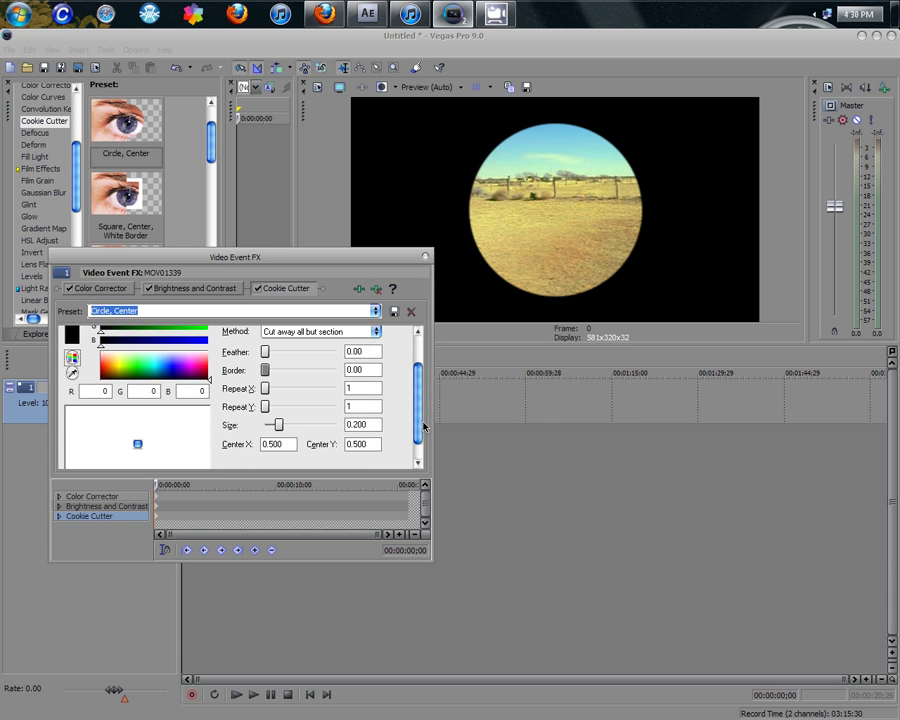
scroll(424, 427, "down", 1)
mouse_move(280, 403)
left_mouse_down()
mouse_move(323, 404)
mouse_move(297, 406)
left_mouse_up()
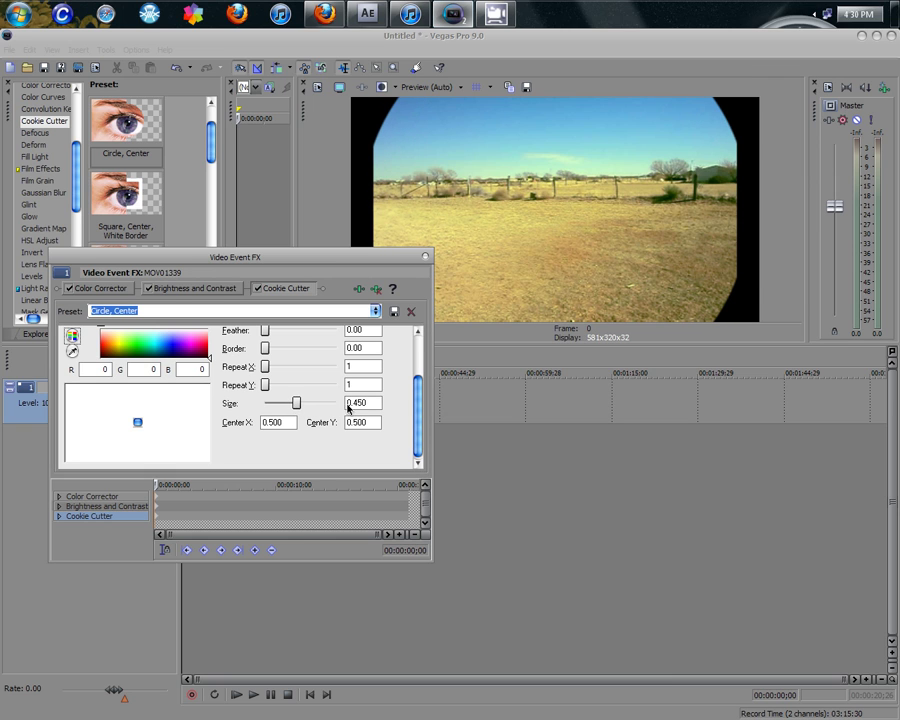
Soften the Cookie Cutter circle's edge with a feather of 0.36 and set its size to 0.490.
left_click_drag(414, 392, 413, 348)
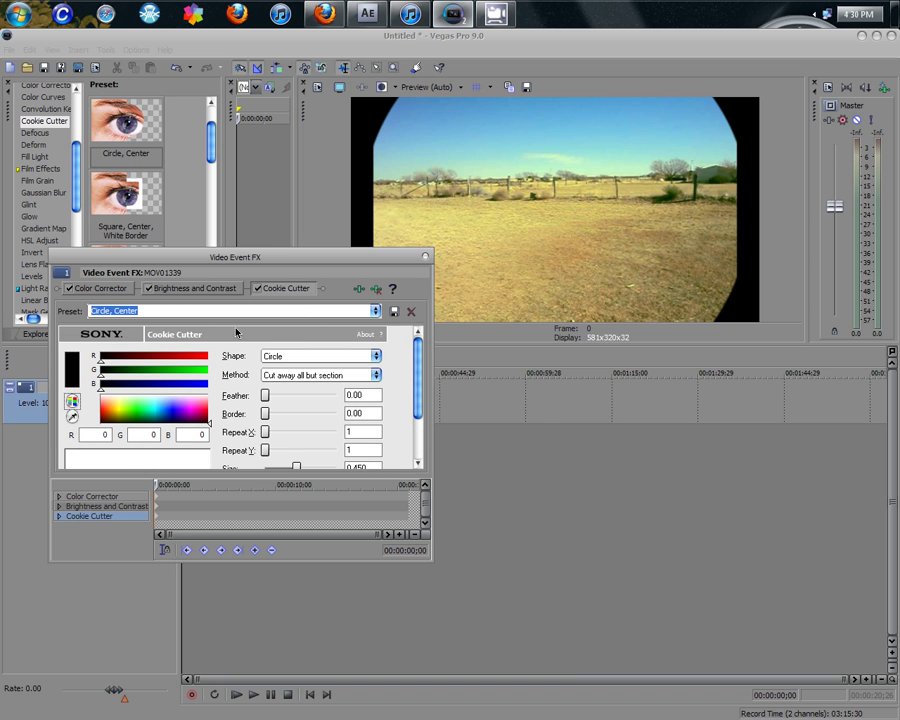
left_click_drag(416, 367, 415, 410)
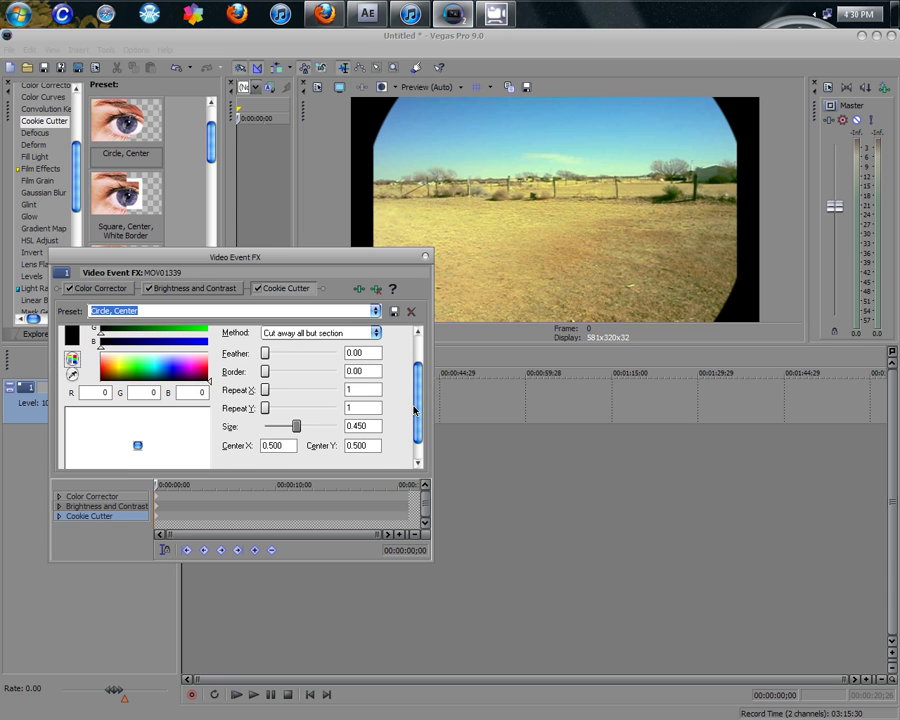
left_click_drag(415, 410, 405, 380)
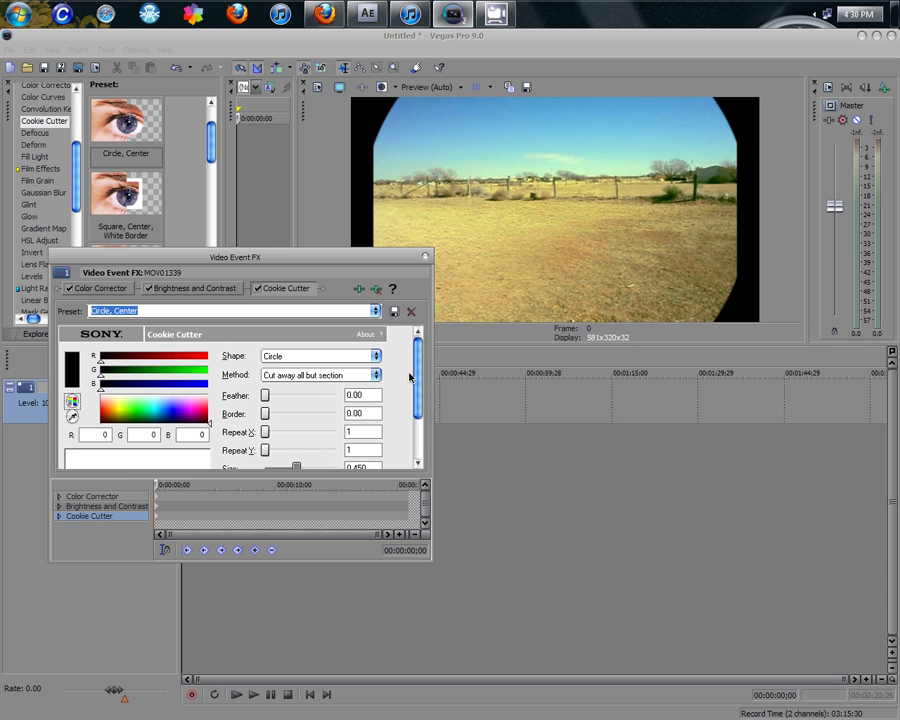
scroll(420, 376, "down", 1)
left_click_drag(265, 377, 271, 376)
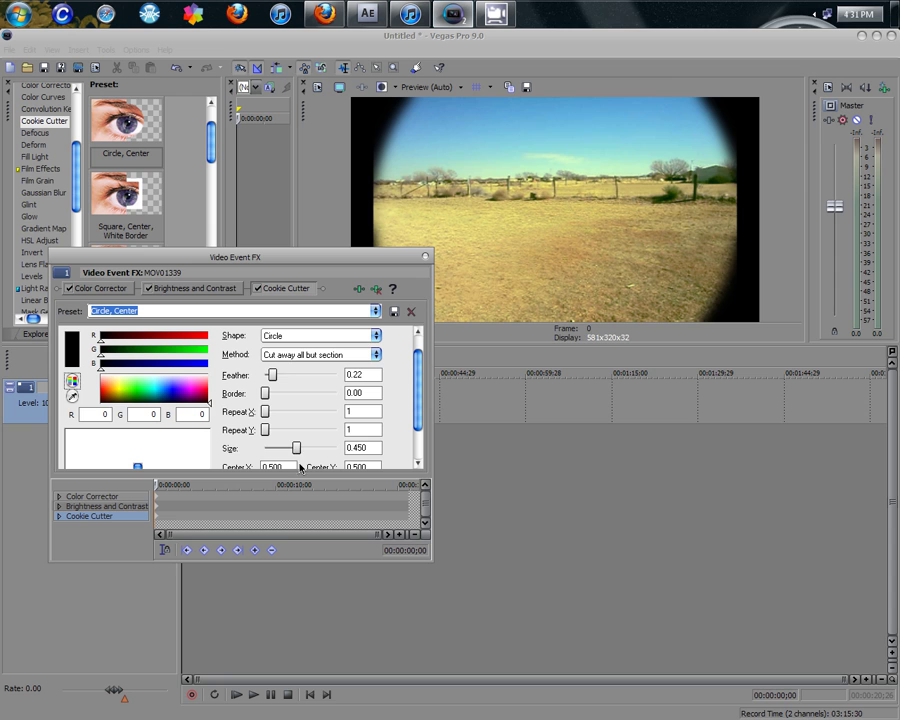
left_click_drag(296, 447, 301, 448)
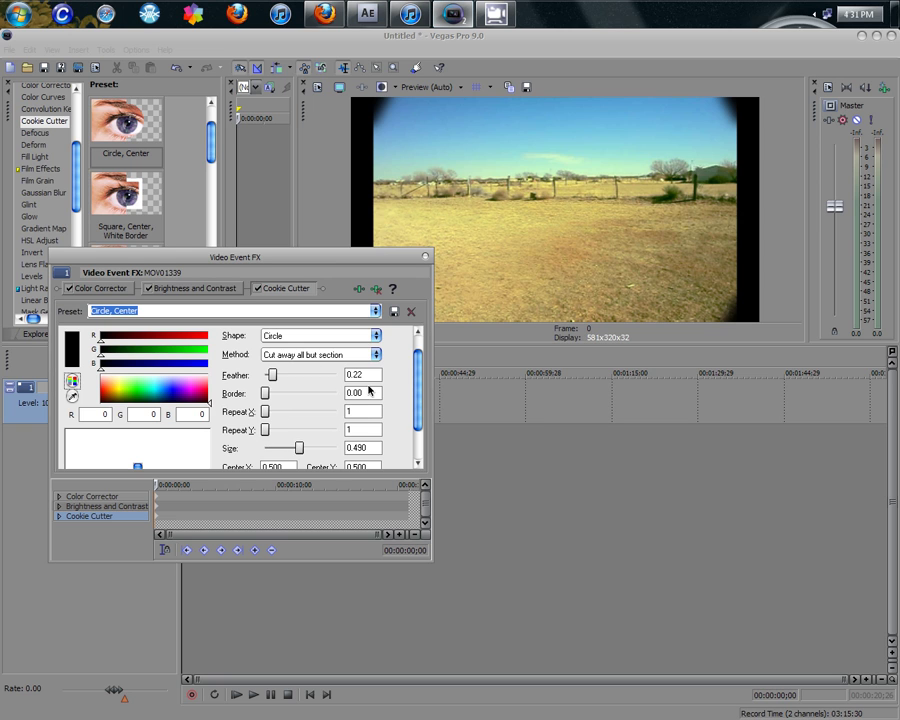
left_click_drag(274, 378, 280, 379)
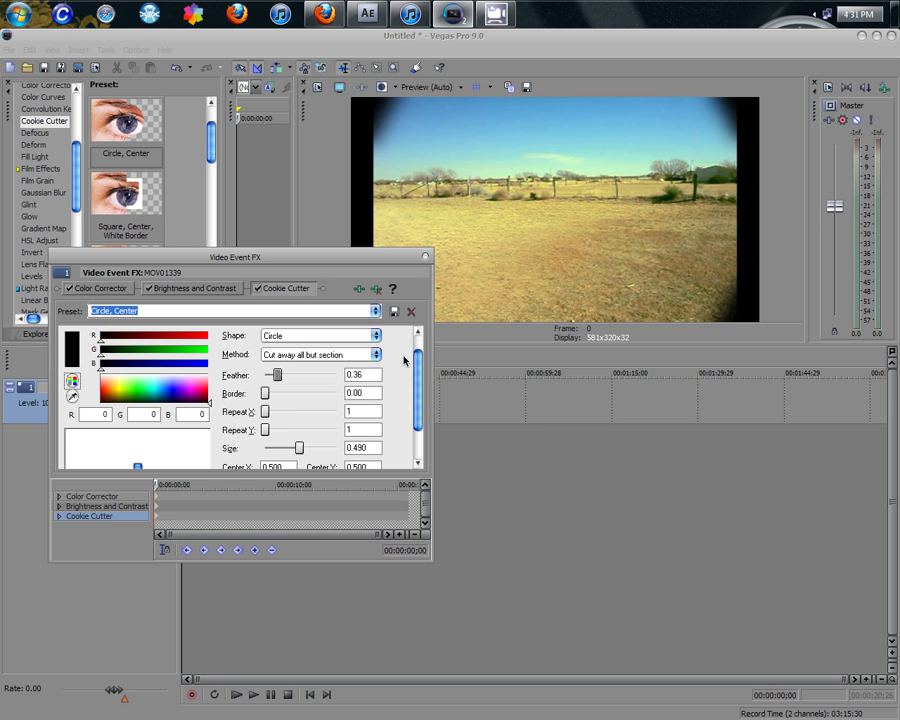
Set the Cookie Cutter color to bright green (R 0, G 255, B 60) and close the effect settings.
mouse_move(416, 362)
left_mouse_down()
mouse_move(418, 406)
mouse_move(414, 350)
left_mouse_up()
left_click_drag(100, 369, 192, 378)
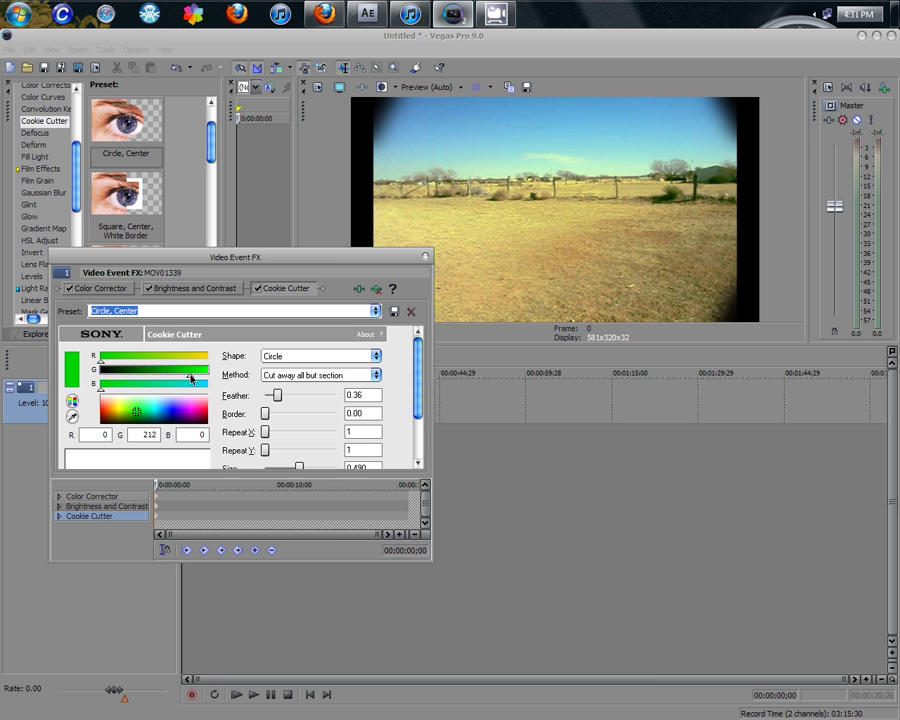
left_click(141, 413)
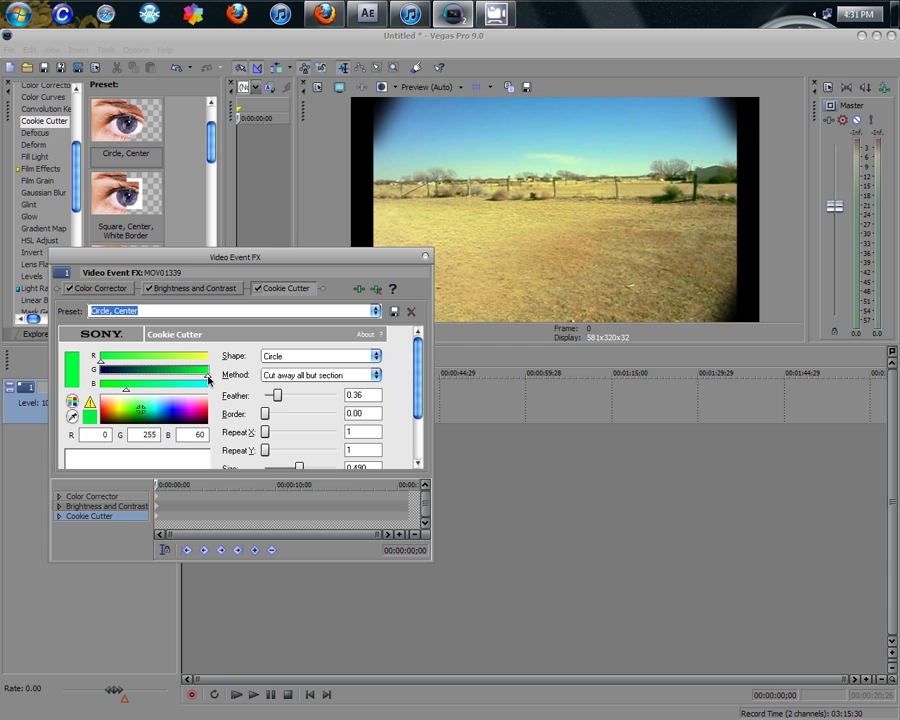
double_click(207, 380)
left_click(427, 258)
Play the vignetted clip from about 5 seconds and pause it near the end to check the look.
left_click(216, 424)
left_click(242, 414)
key("space")
left_click(240, 376)
left_click_drag(240, 376, 212, 450)
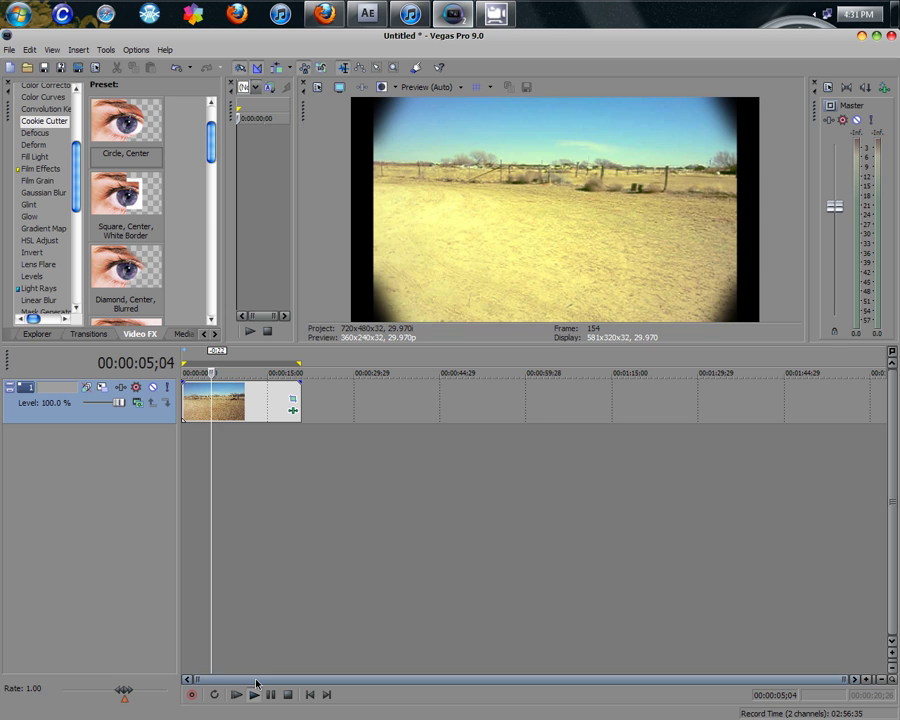
left_click(255, 692)
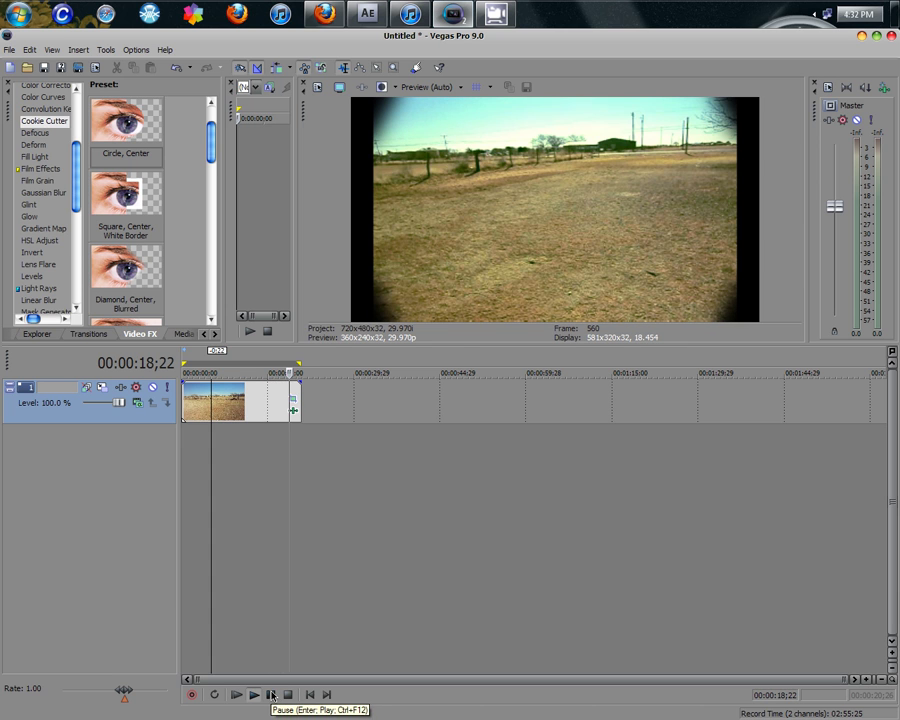
left_click(271, 694)
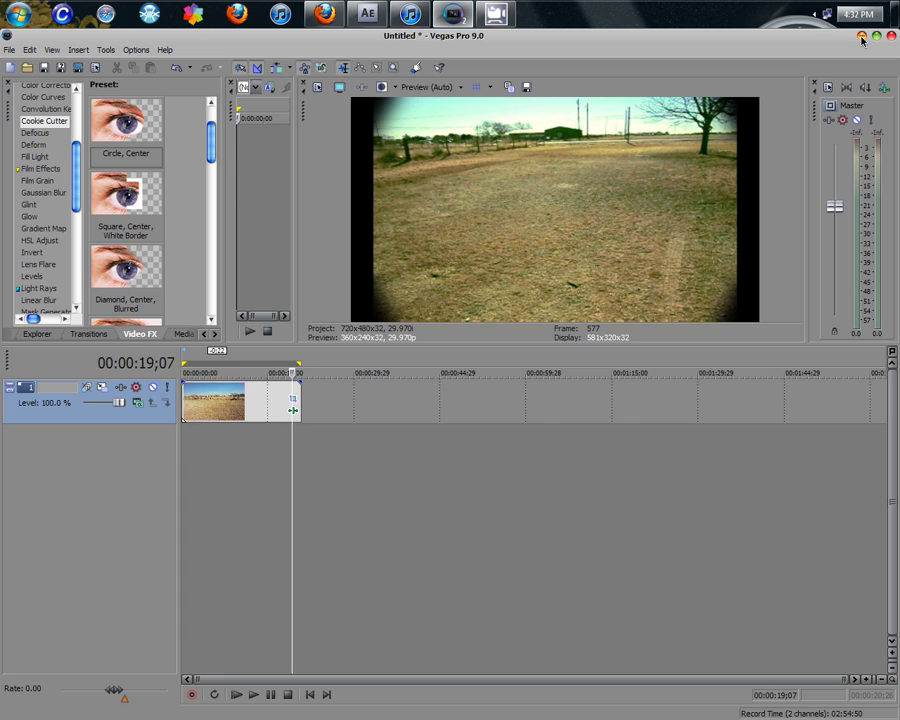
right_click(795, 18)
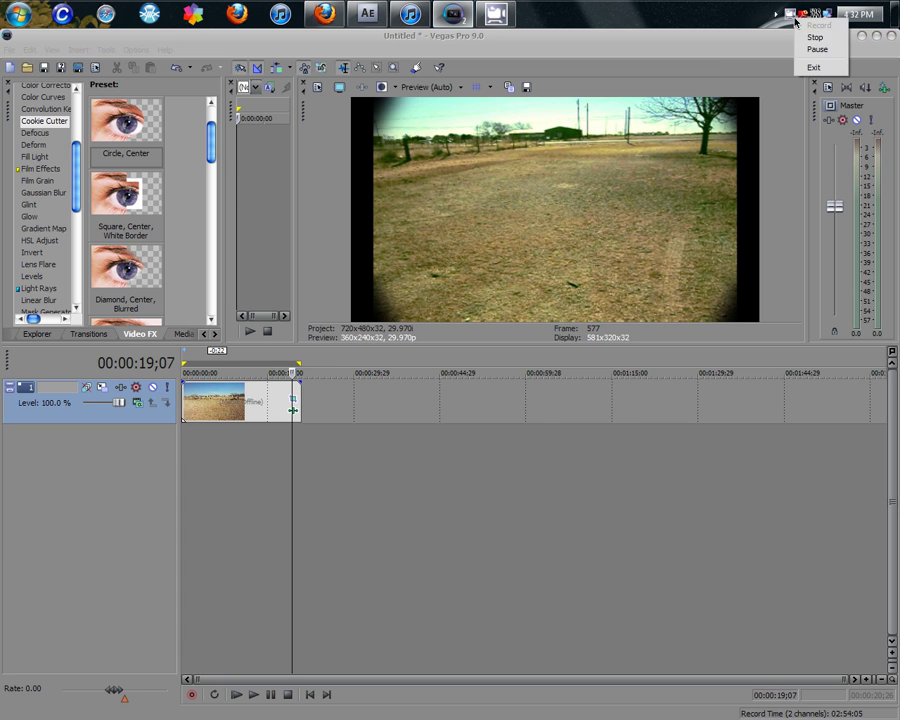